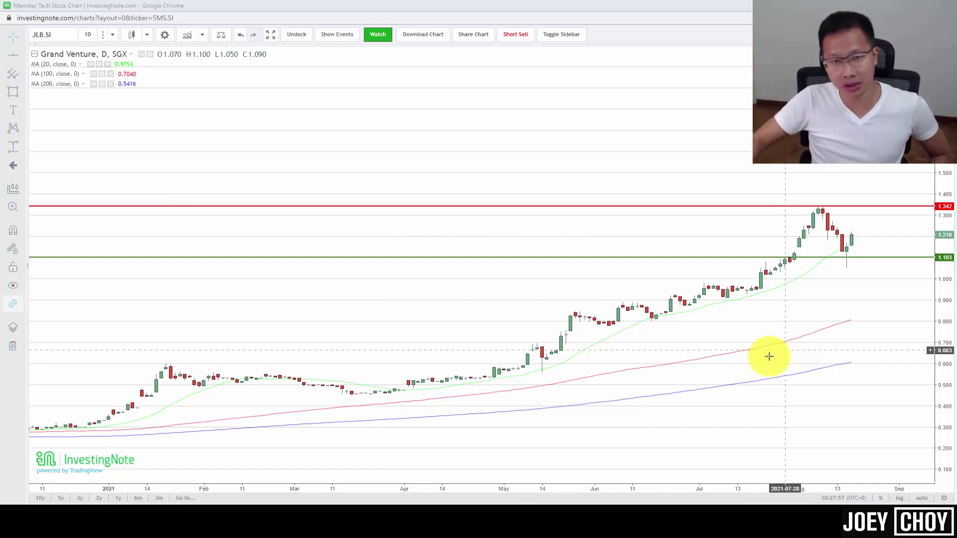
Draw a dark green trend line beneath the rising lows from about 0.43 in mid-April to about 1.13 in late August 2021.
drag(903, 333, 922, 323)
scroll(923, 322, down, 2)
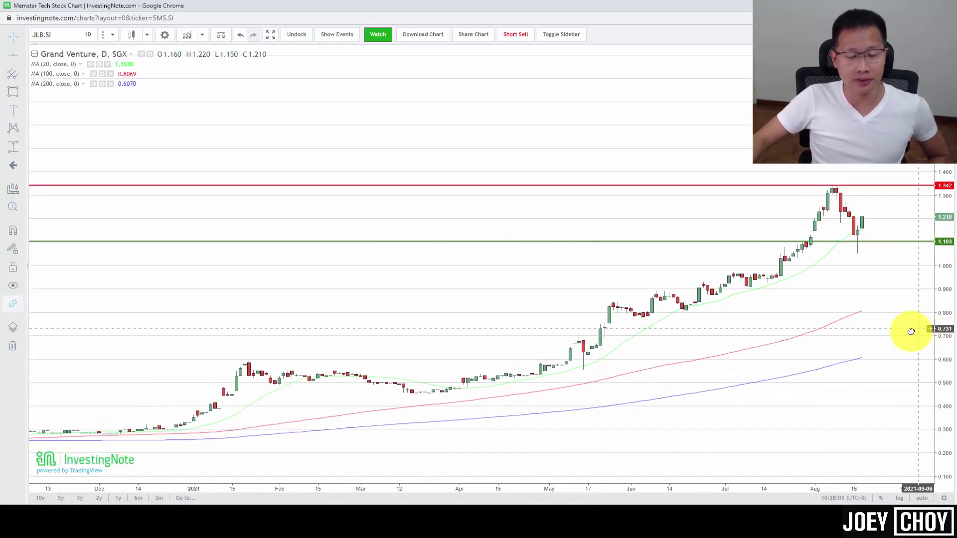
drag(913, 327, 910, 331)
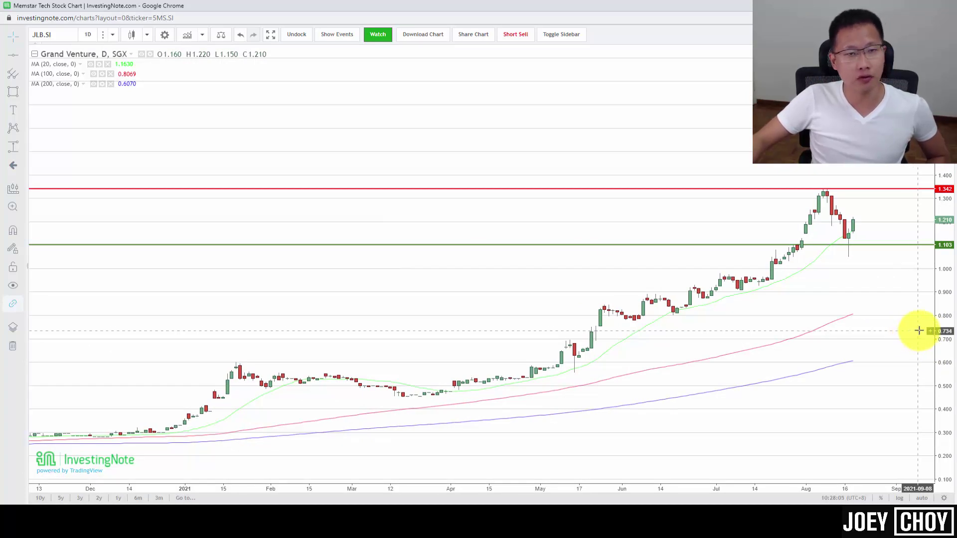
click(25, 57)
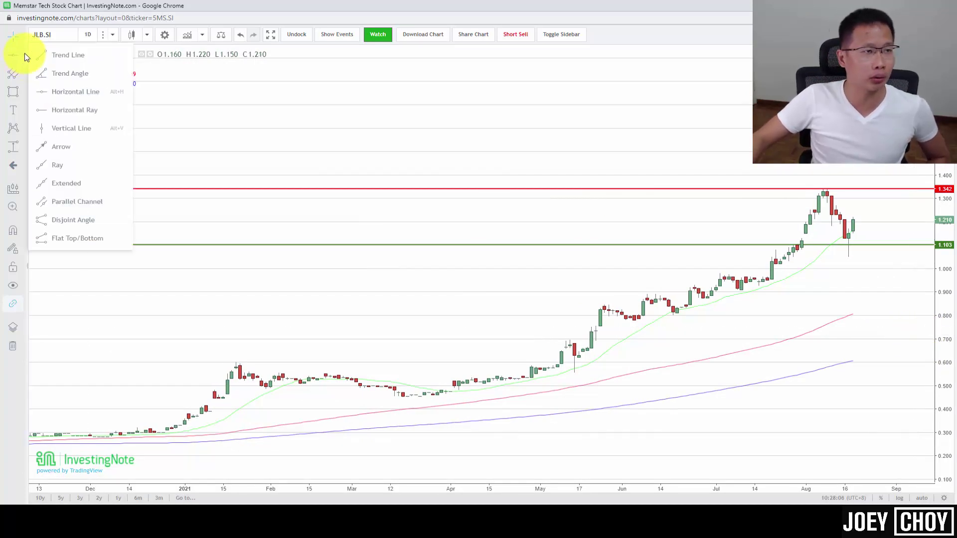
click(60, 56)
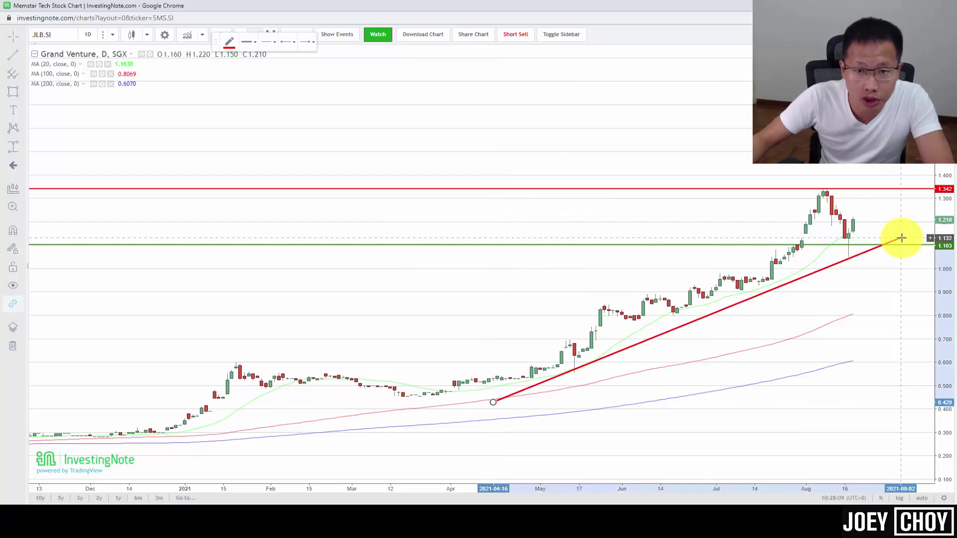
click(876, 239)
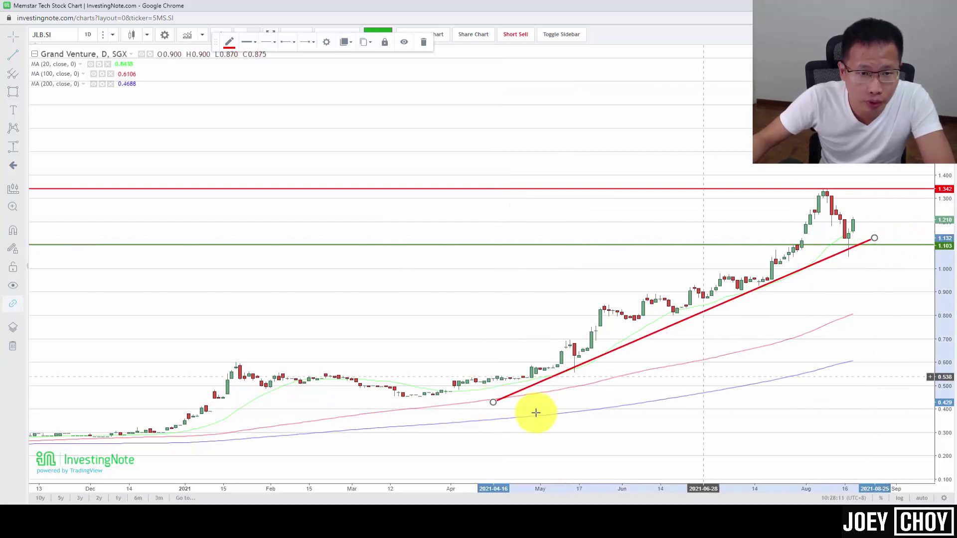
click(228, 42)
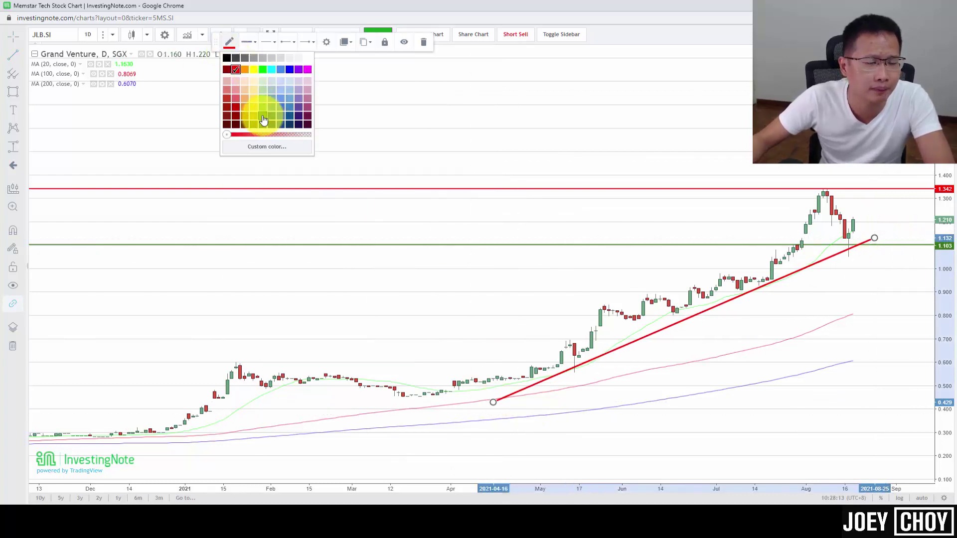
click(264, 122)
Examine Grand Venture's daily price action between the green 1.103 line and the red 1.342 line, including the August pullback.
scroll(795, 374, up, 3)
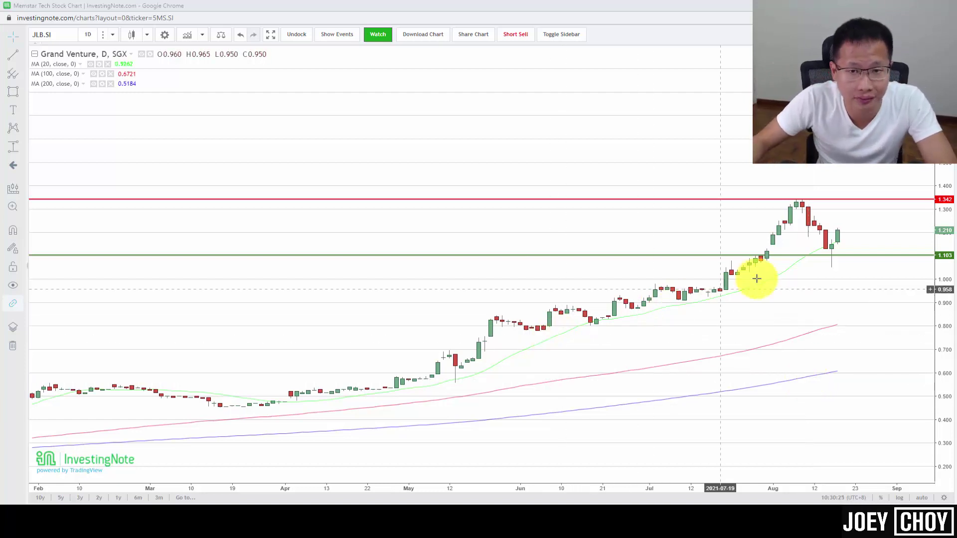
drag(823, 289, 816, 297)
scroll(798, 312, down, 1)
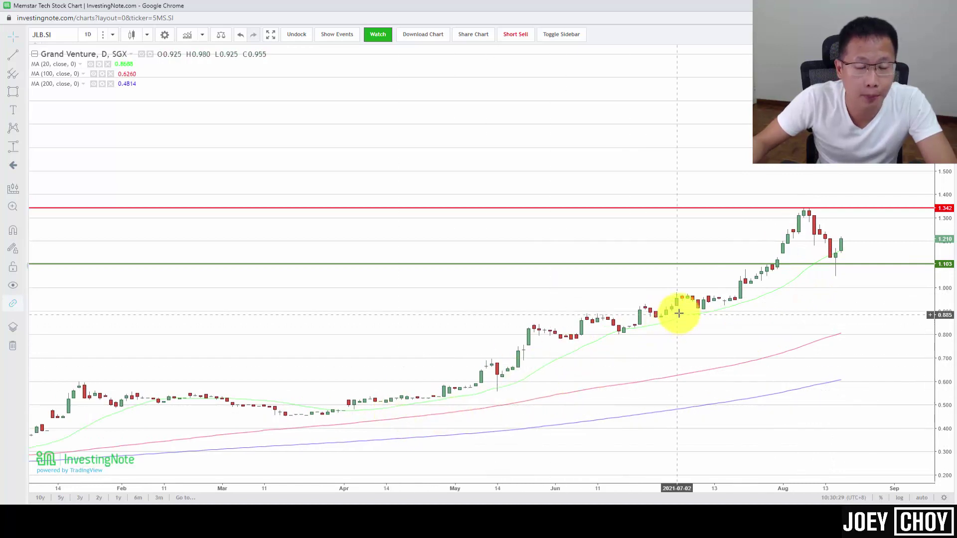
scroll(775, 298, up, 1)
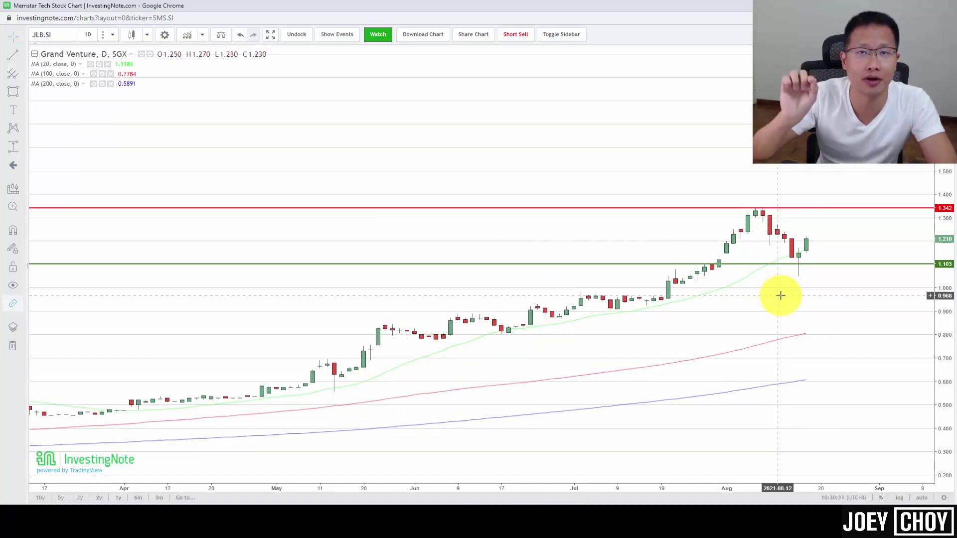
scroll(499, 298, down, 1)
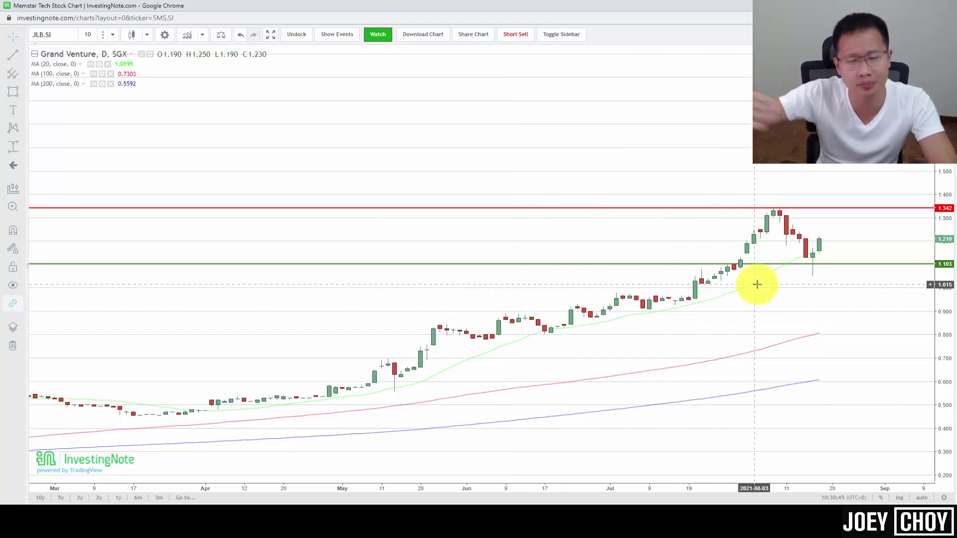
scroll(751, 277, up, 2)
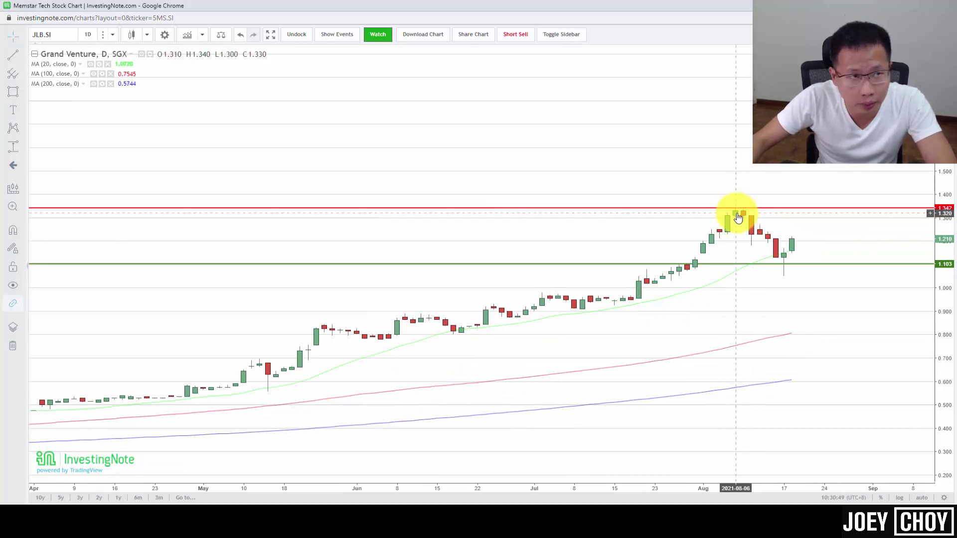
scroll(754, 214, down, 2)
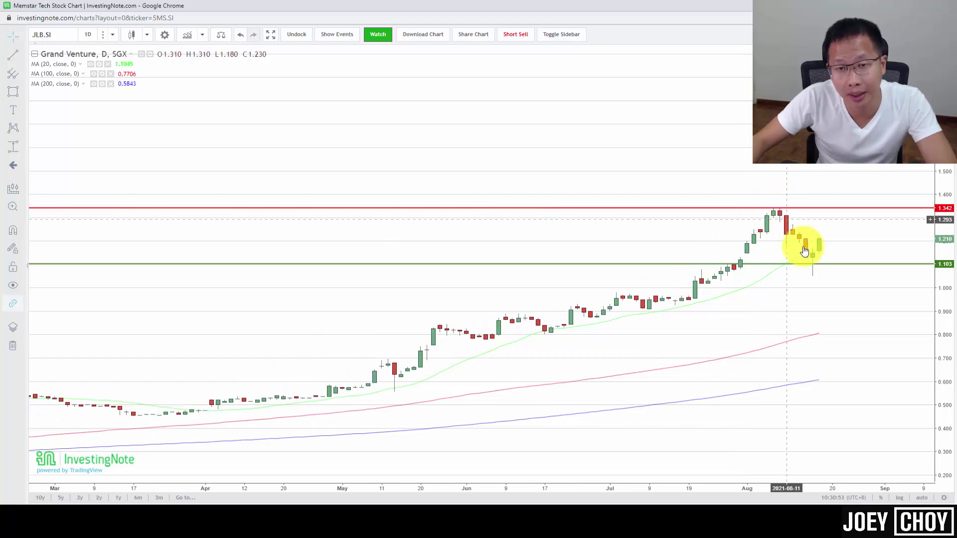
drag(850, 306, 873, 301)
scroll(857, 298, down, 1)
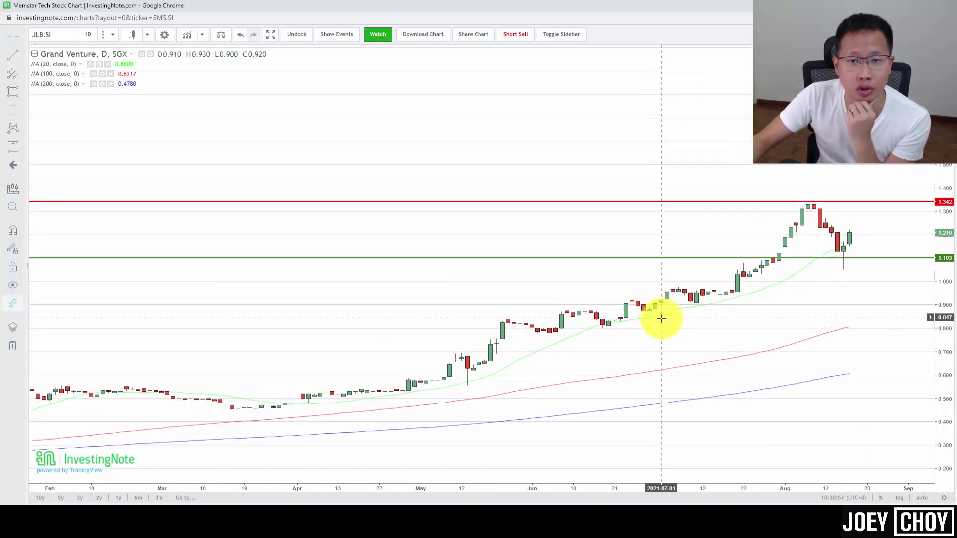
drag(816, 267, 779, 312)
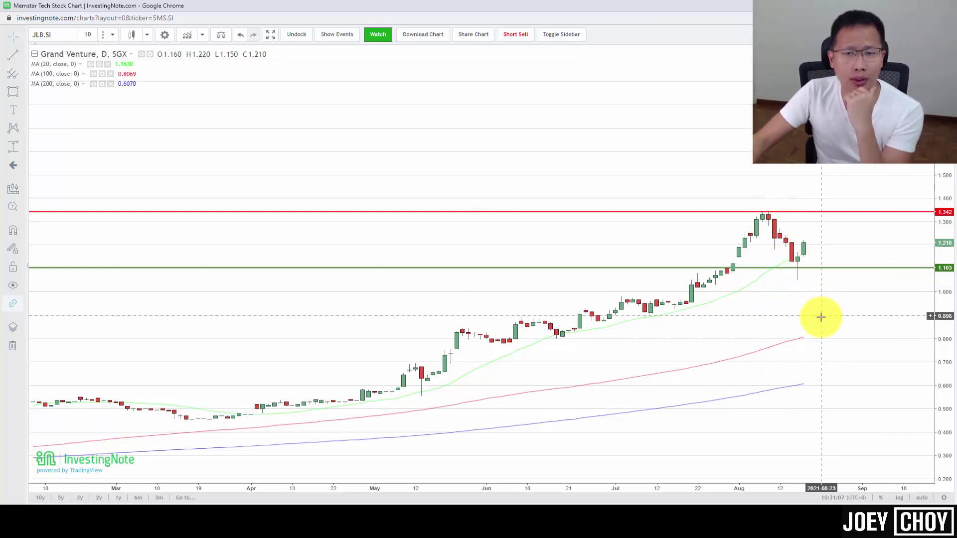
drag(823, 316, 829, 312)
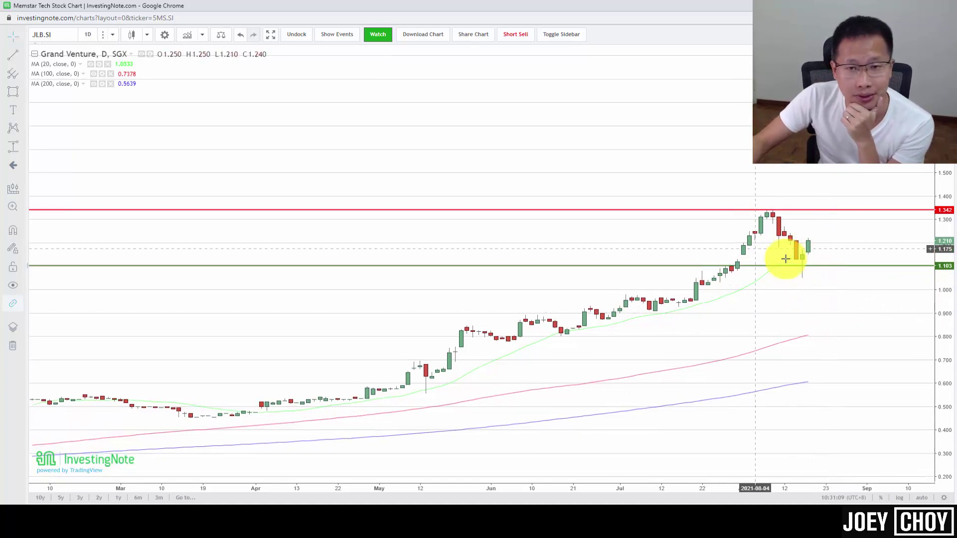
Inspect the candles at the early-August peak and the following decline towards the 20-day moving average in closer detail.
scroll(847, 330, up, 2)
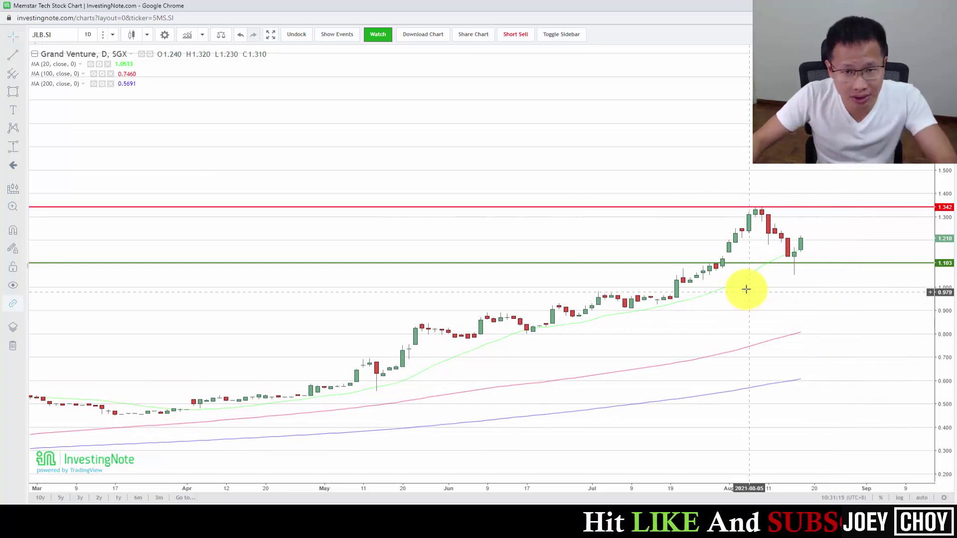
scroll(697, 280, up, 2)
drag(640, 272, 807, 292)
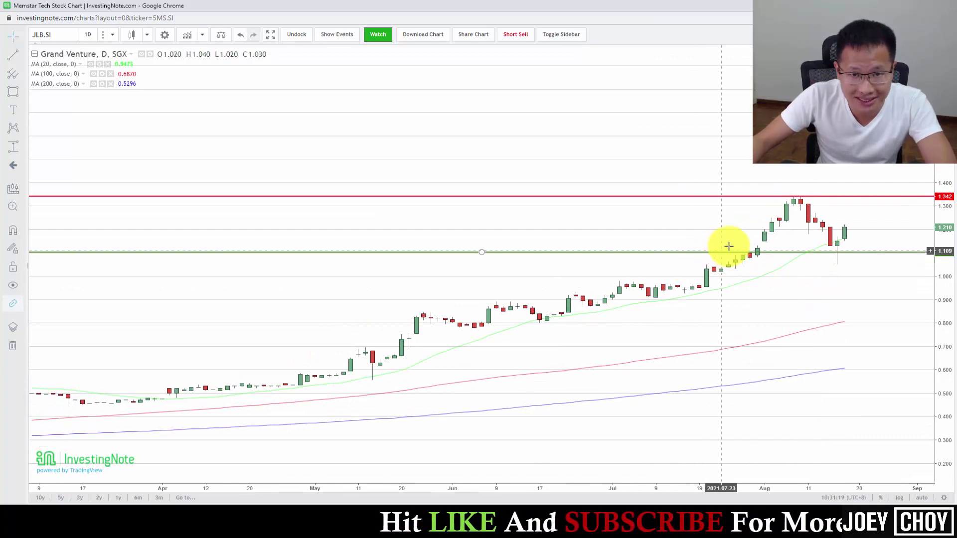
click(745, 255)
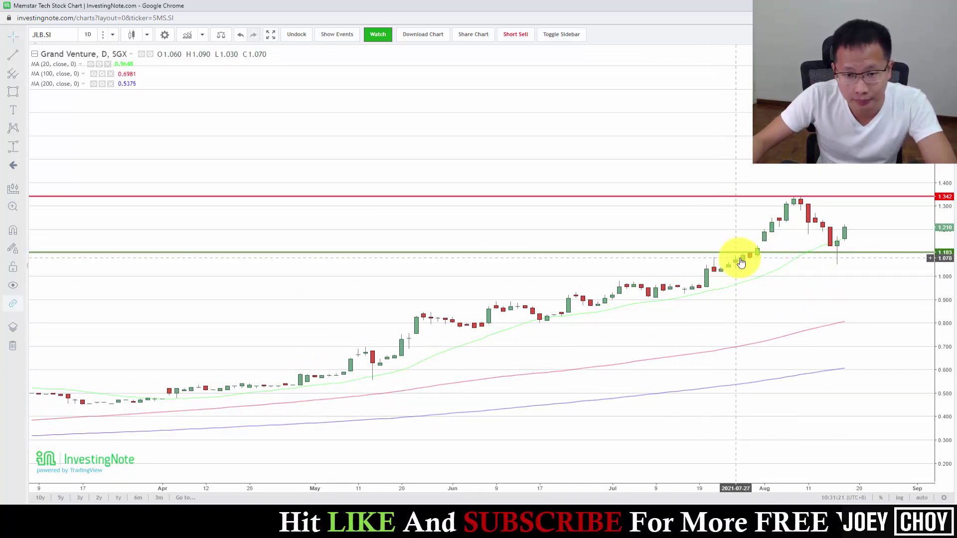
drag(753, 267, 706, 274)
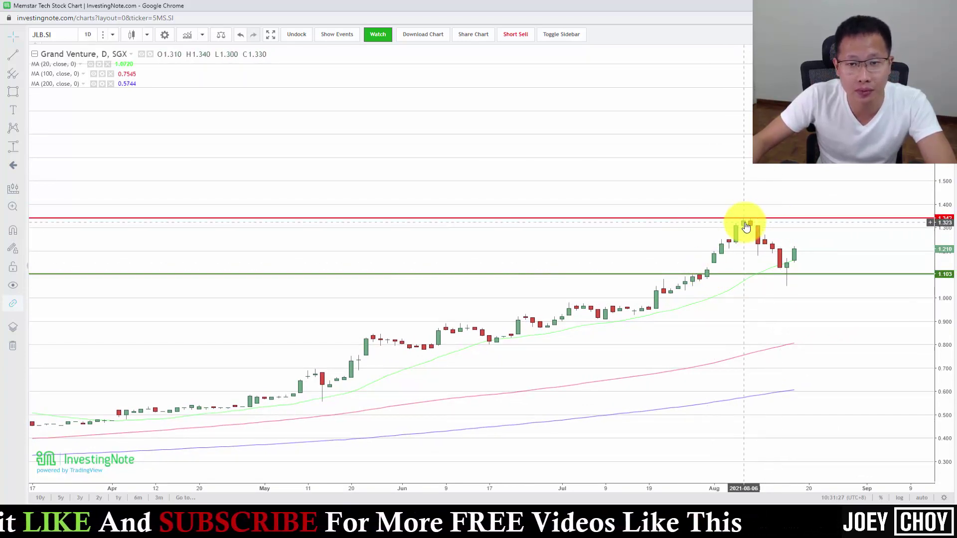
scroll(717, 245, up, 1)
drag(936, 280, 938, 234)
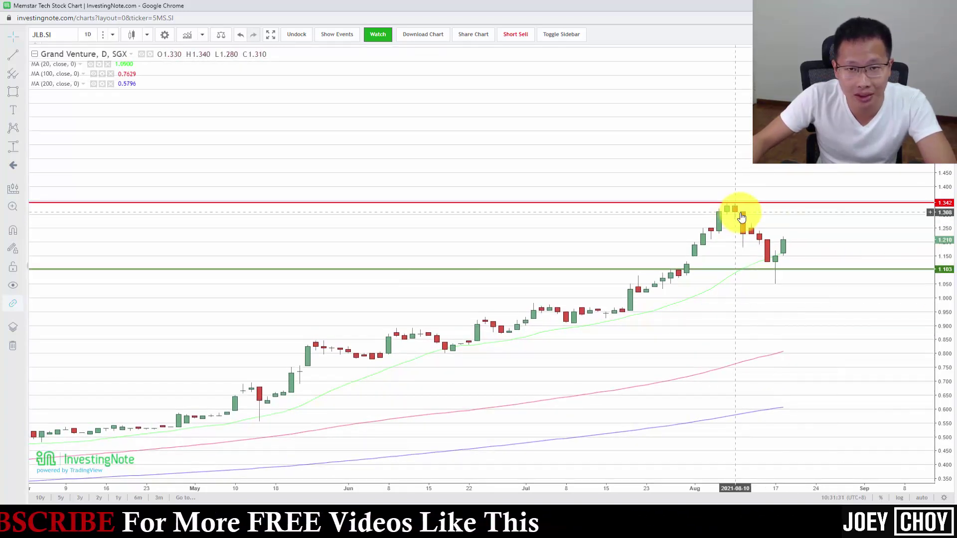
scroll(718, 215, up, 1)
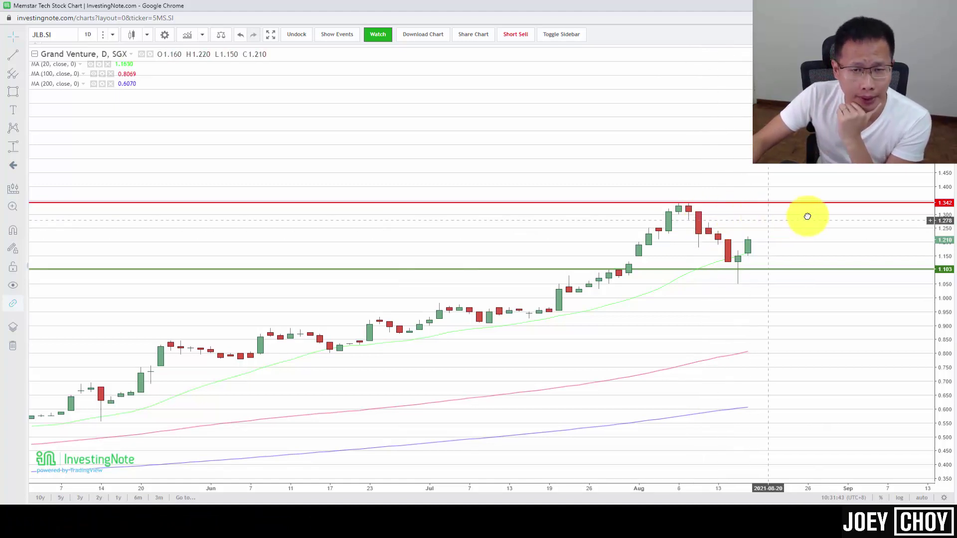
drag(698, 214, 750, 211)
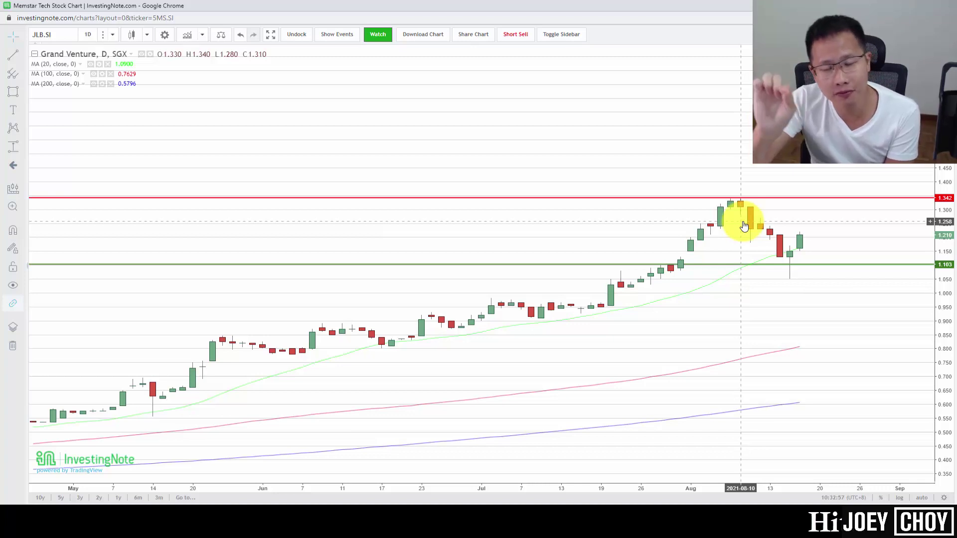
scroll(803, 327, down, 2)
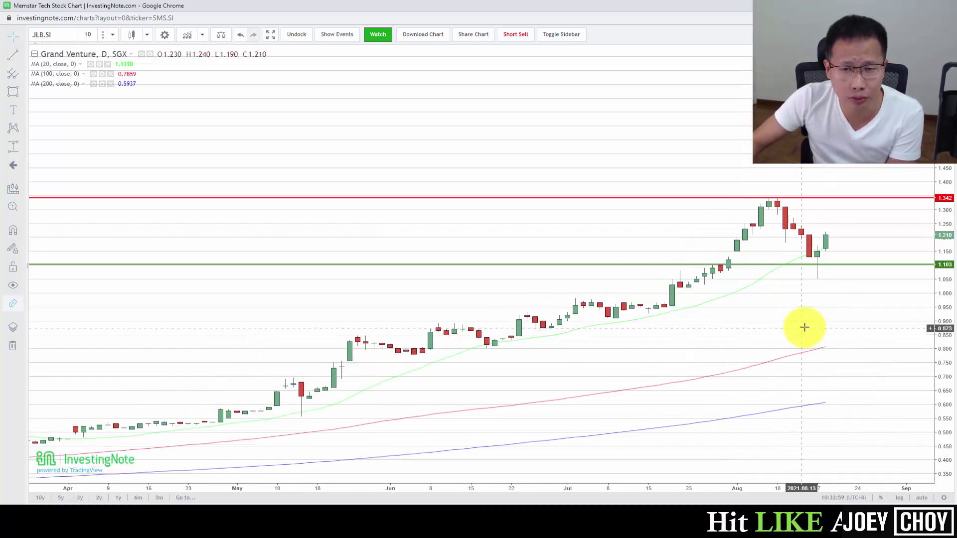
scroll(929, 324, down, 3)
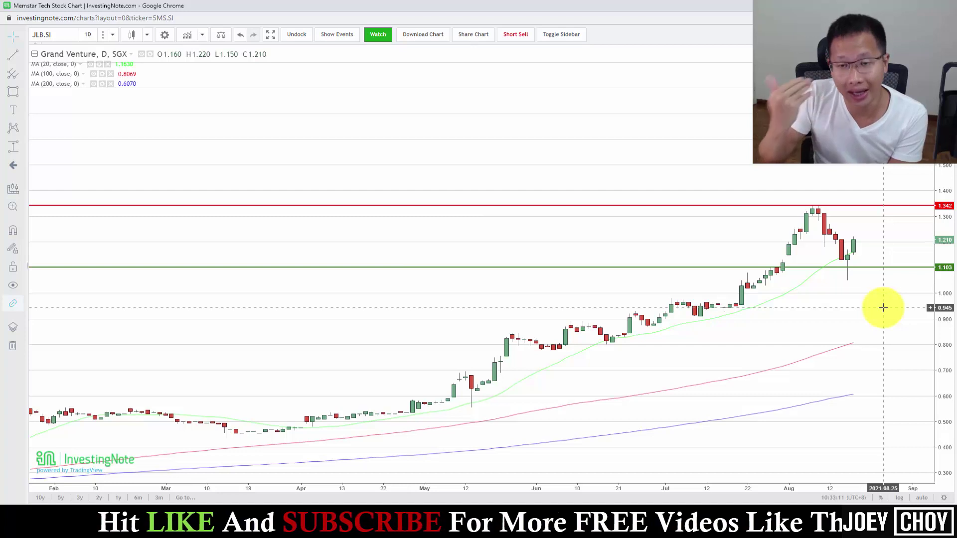
scroll(837, 264, up, 3)
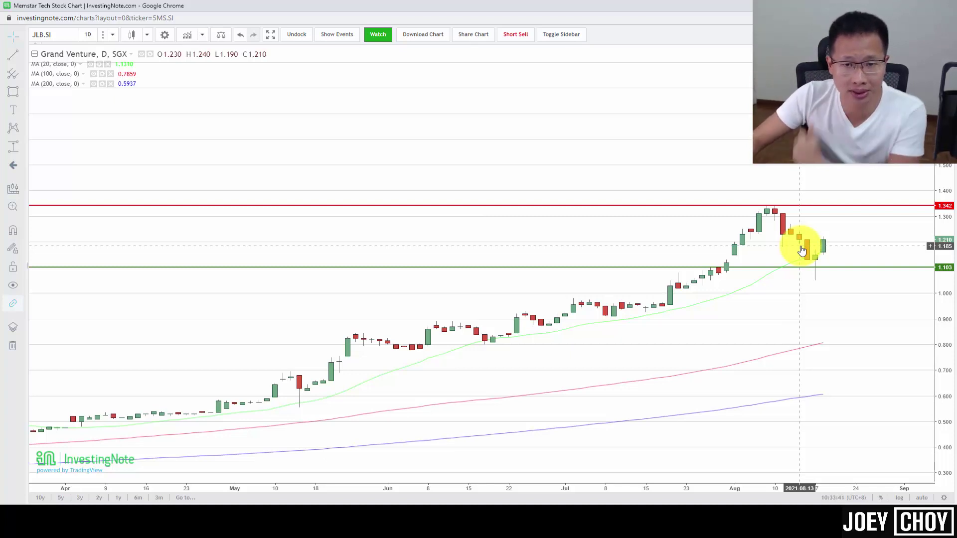
scroll(773, 261, down, 1)
scroll(884, 309, down, 2)
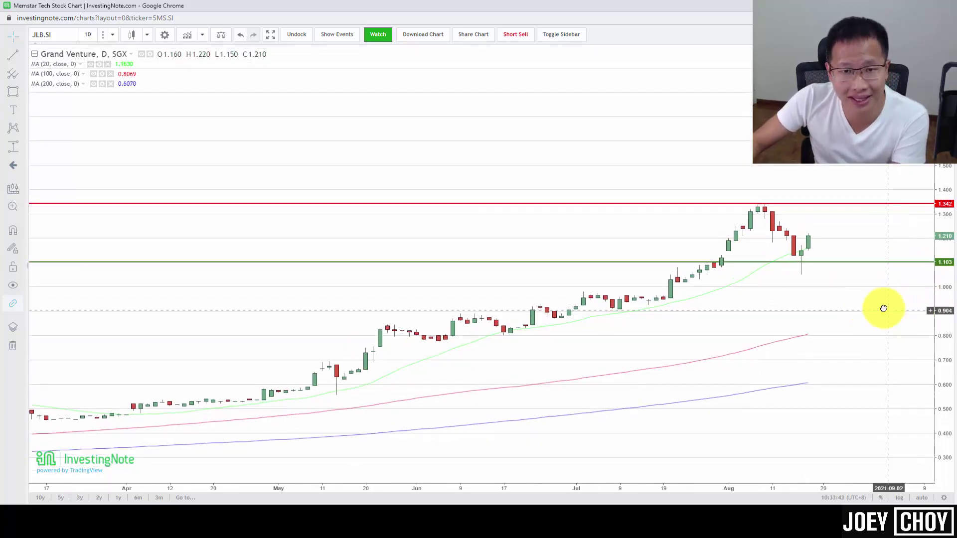
Lower the green horizontal support line to about 1.00, just above the July consolidation.
drag(712, 260, 727, 284)
scroll(838, 312, down, 1)
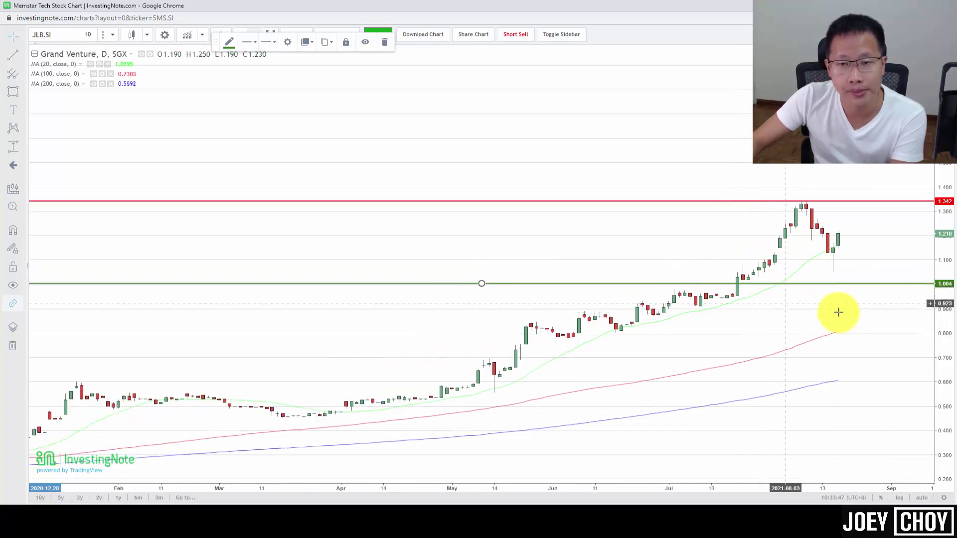
scroll(839, 312, down, 1)
scroll(934, 289, down, 2)
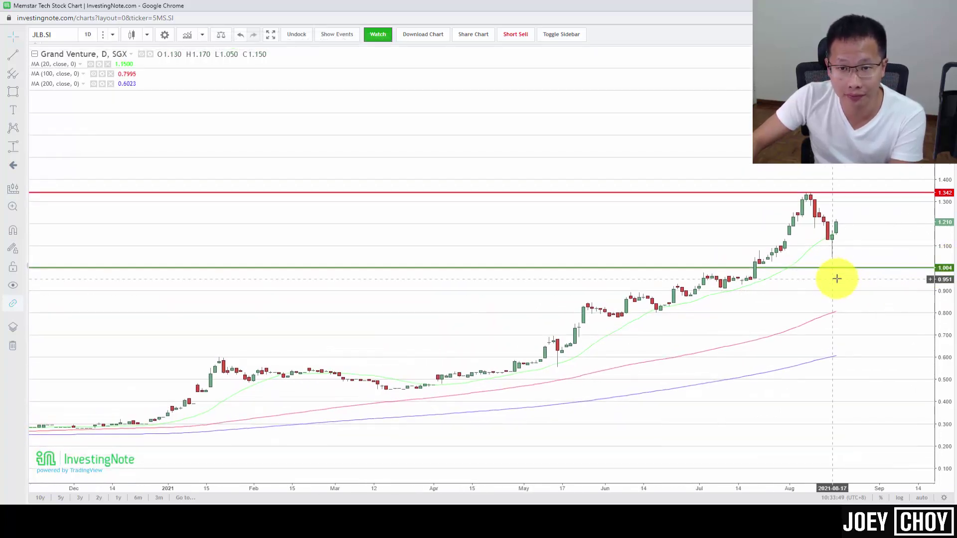
mouse_move(842, 267)
mouse_down()
mouse_move(853, 248)
mouse_move(853, 267)
mouse_up()
scroll(859, 286, up, 1)
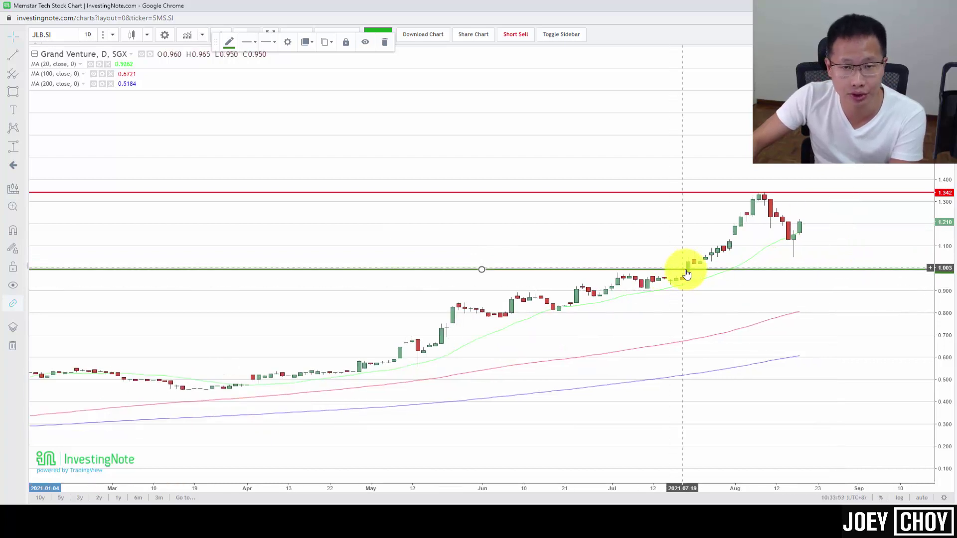
Measure the price range from about 1.01 near the green support line up to just below the red 1.342 line.
click(14, 148)
click(817, 266)
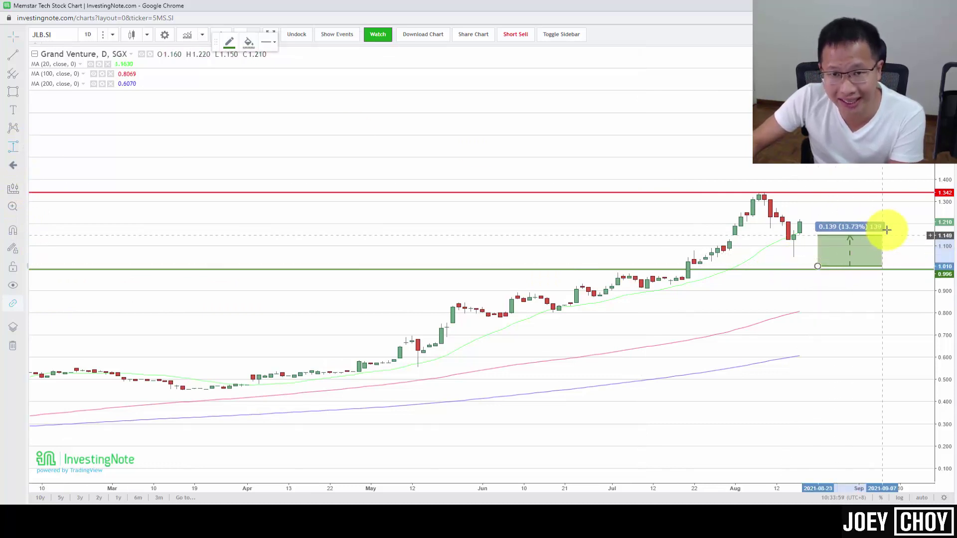
click(900, 226)
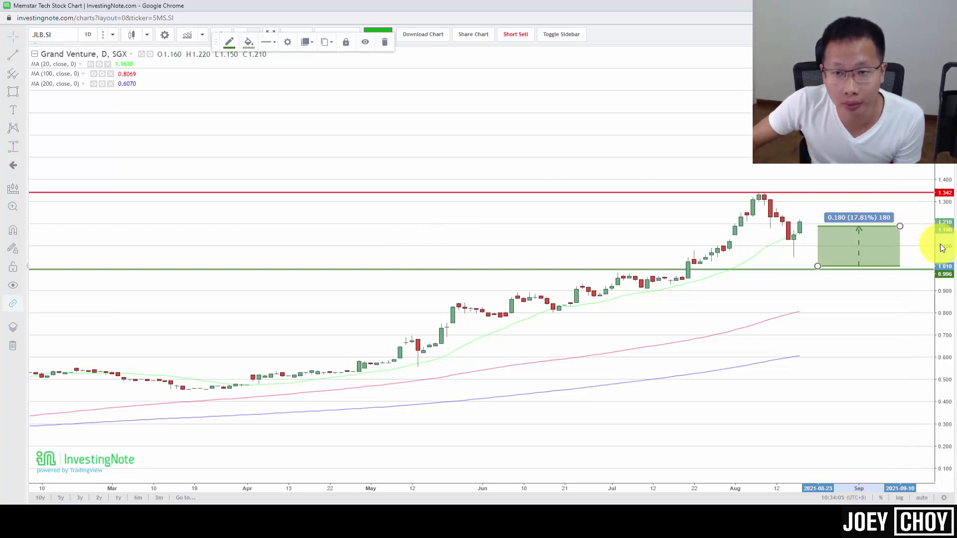
drag(900, 226, 923, 194)
Move the green support line to 1.004 and reduce the upper end of the measured price range to about 1.146.
mouse_move(759, 269)
mouse_down()
mouse_move(770, 246)
mouse_move(771, 263)
mouse_up()
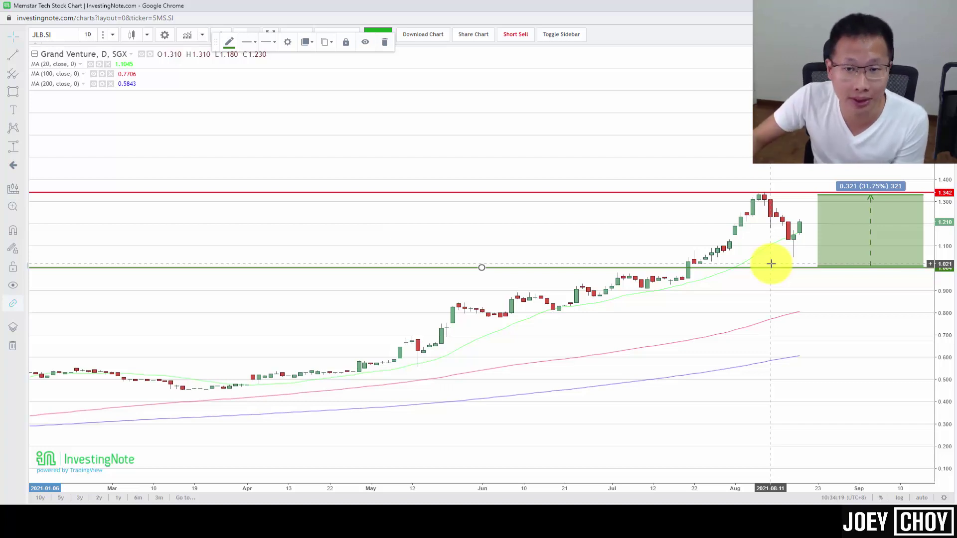
drag(923, 199, 882, 236)
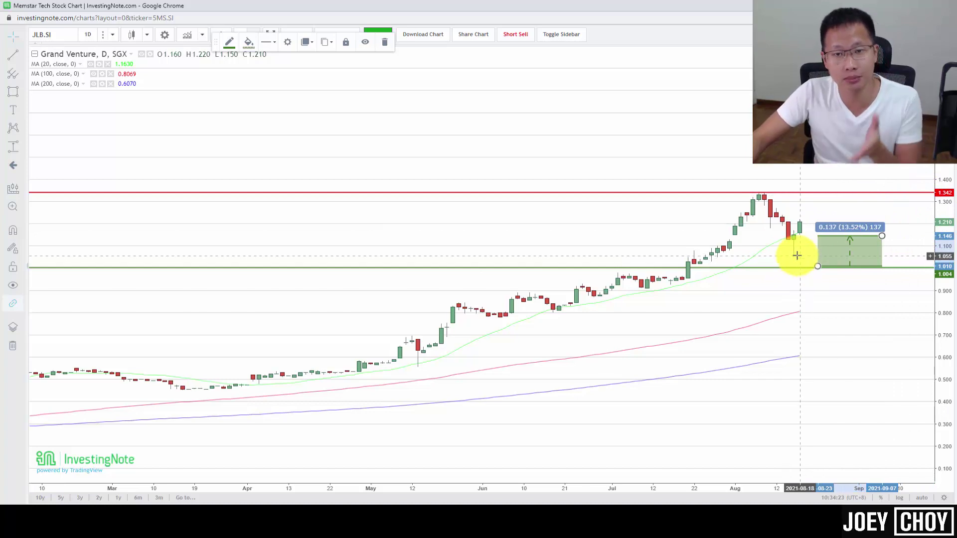
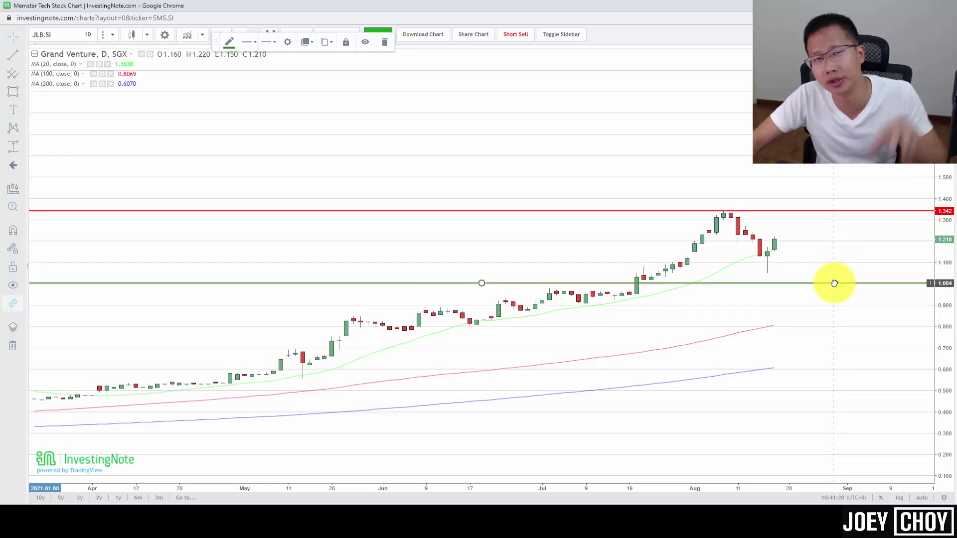
mouse_move(834, 284)
mouse_down()
mouse_move(833, 256)
mouse_move(838, 283)
mouse_up()
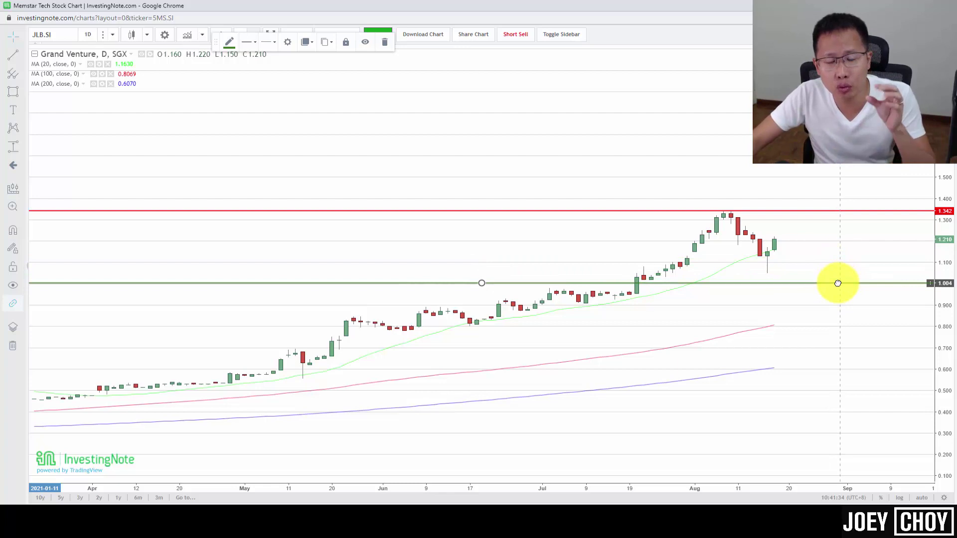
Shift the green support line up to 1.017 and bring it back to 1.004.
mouse_move(838, 283)
mouse_down()
mouse_move(846, 259)
mouse_move(843, 281)
mouse_up()
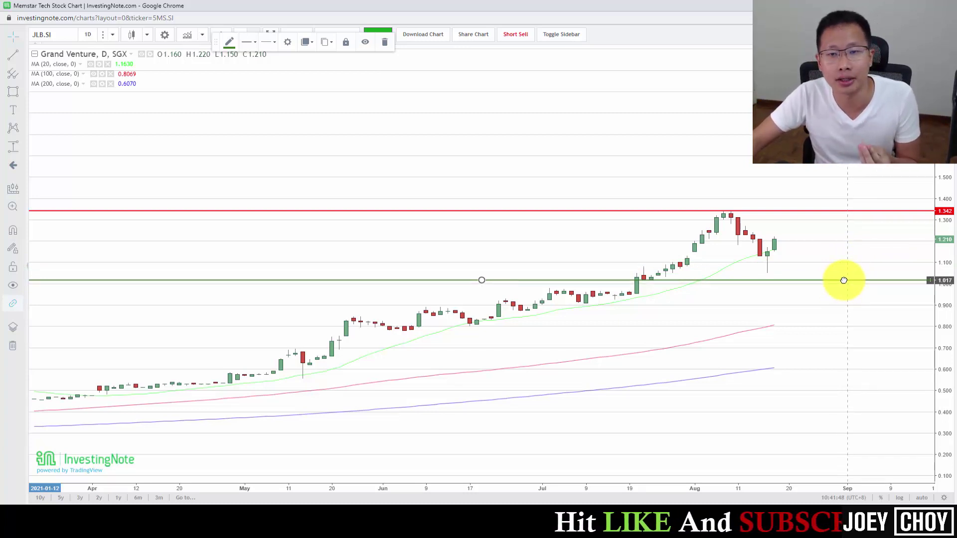
drag(844, 281, 845, 283)
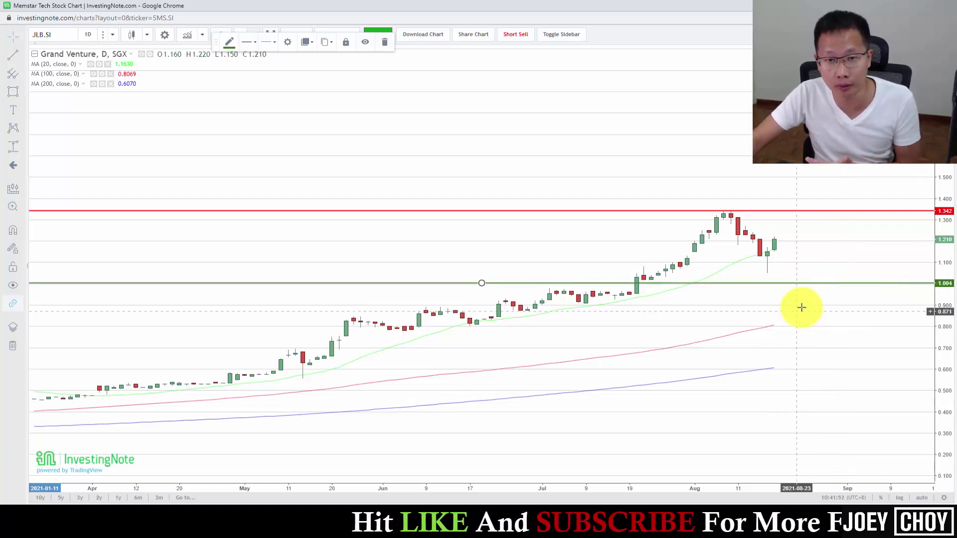
scroll(802, 307, down, 3)
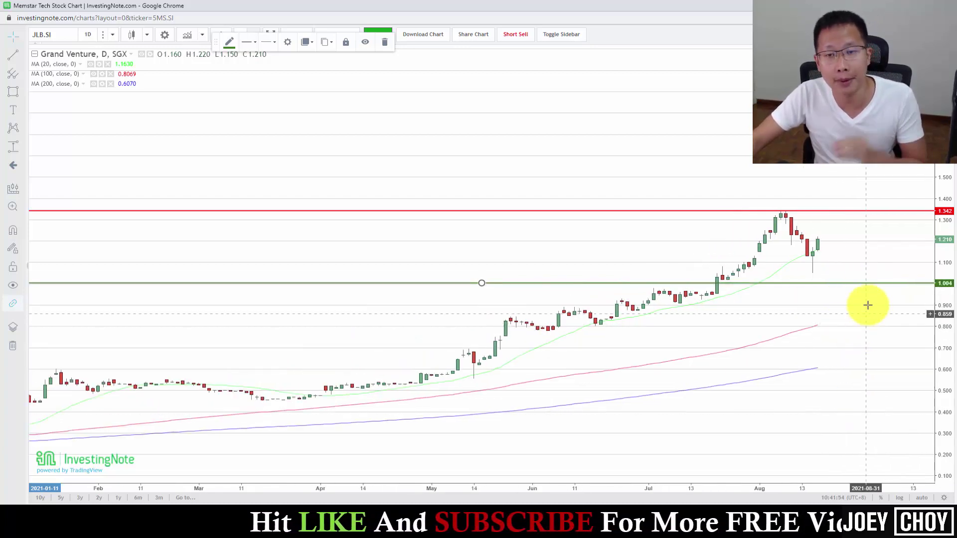
scroll(842, 284, up, 2)
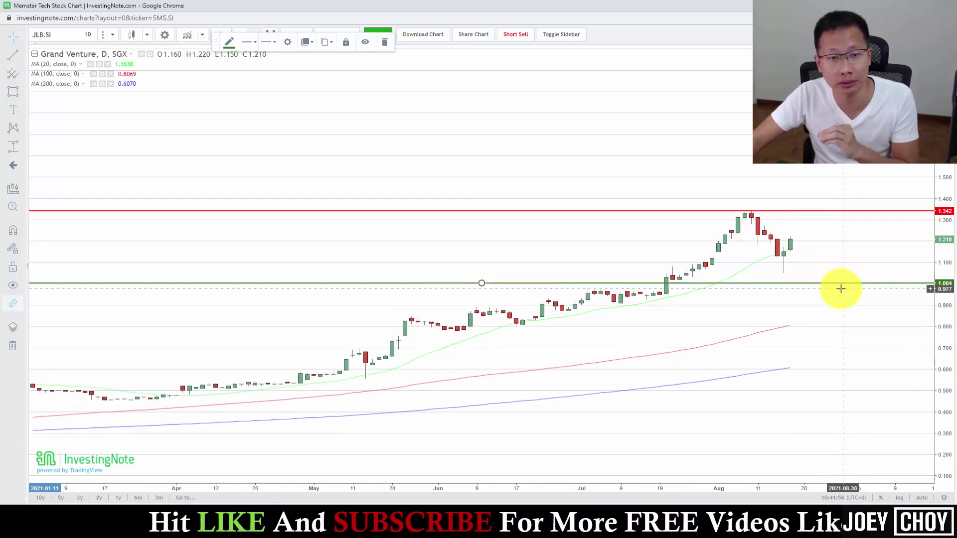
click(848, 327)
Examine the mid-August pullback candles around the 20-day moving average and their distance from the green support line.
scroll(848, 327, up, 2)
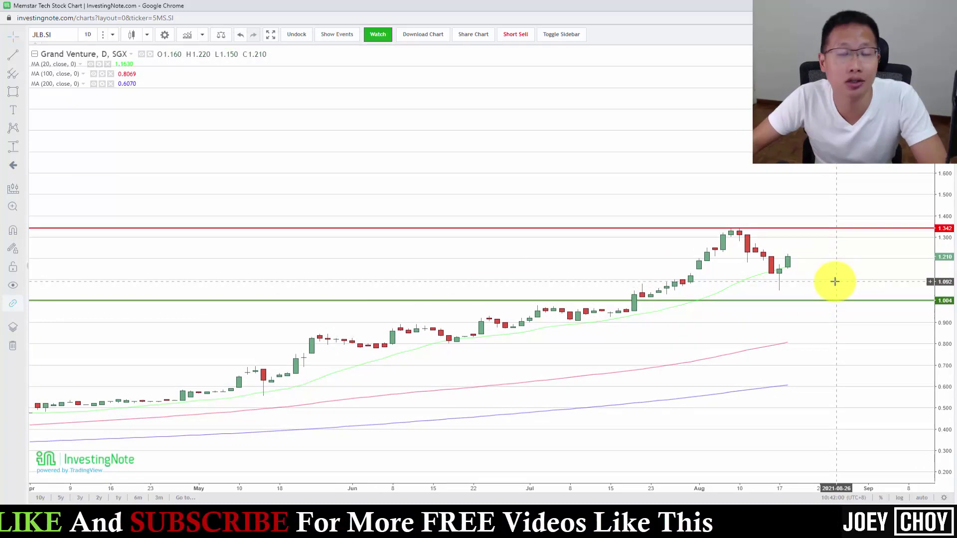
drag(825, 271, 882, 287)
drag(942, 318, 941, 292)
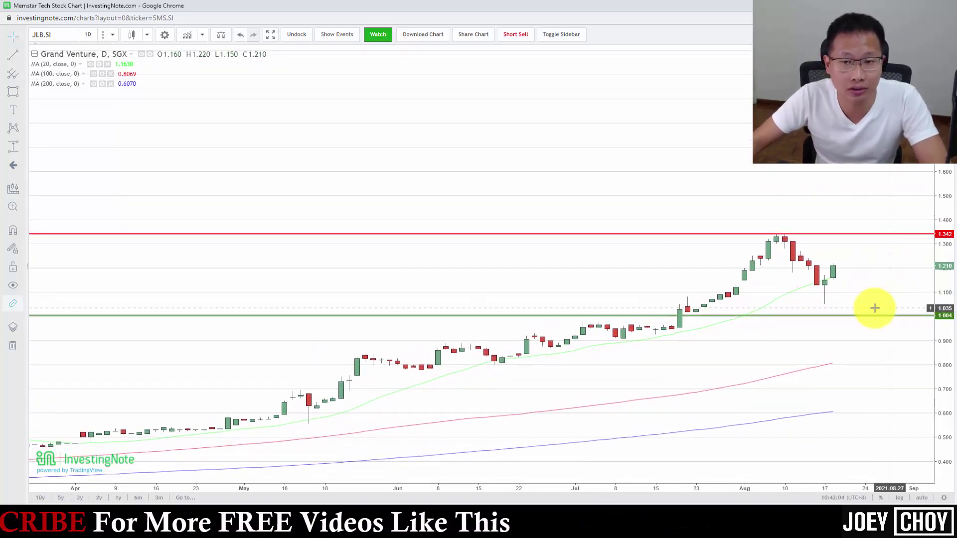
scroll(848, 363, up, 3)
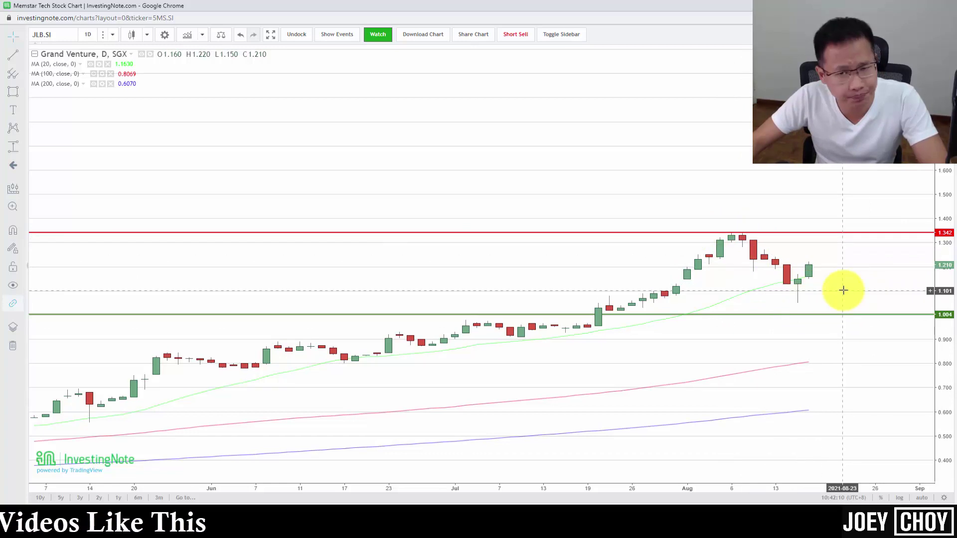
scroll(843, 291, down, 1)
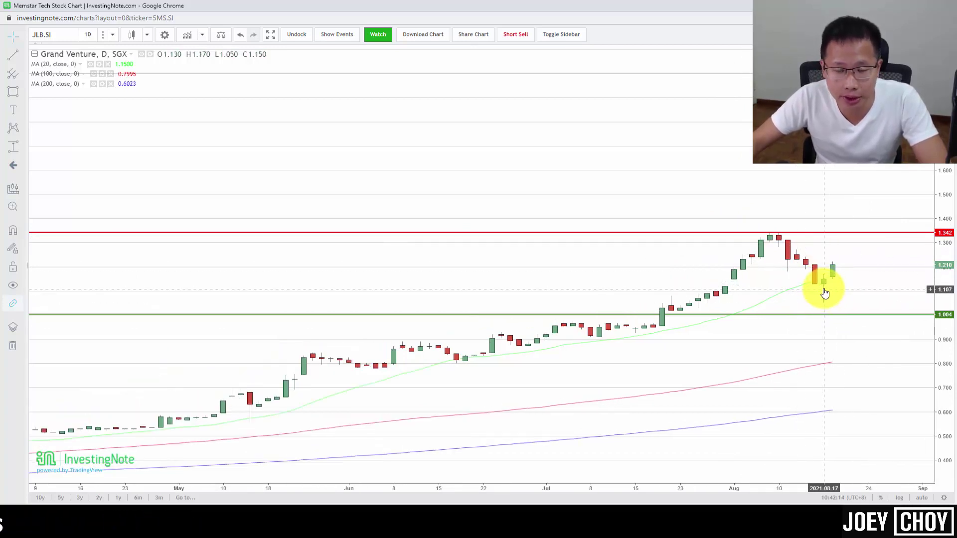
scroll(818, 297, up, 1)
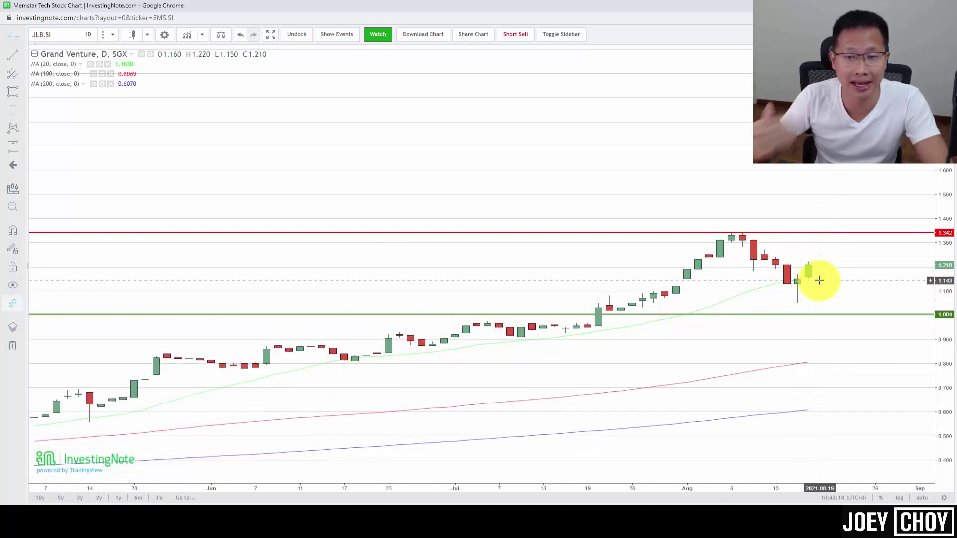
scroll(820, 281, up, 2)
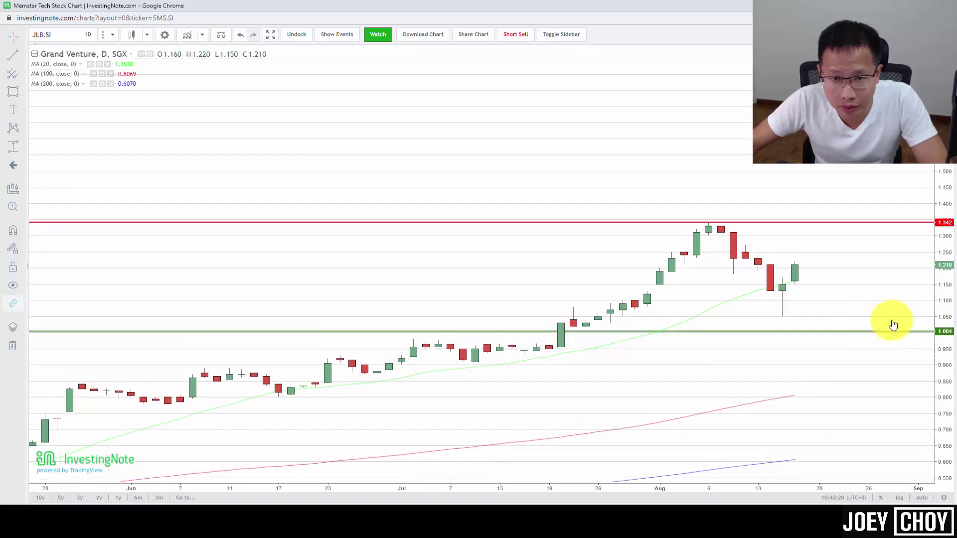
drag(786, 303, 794, 275)
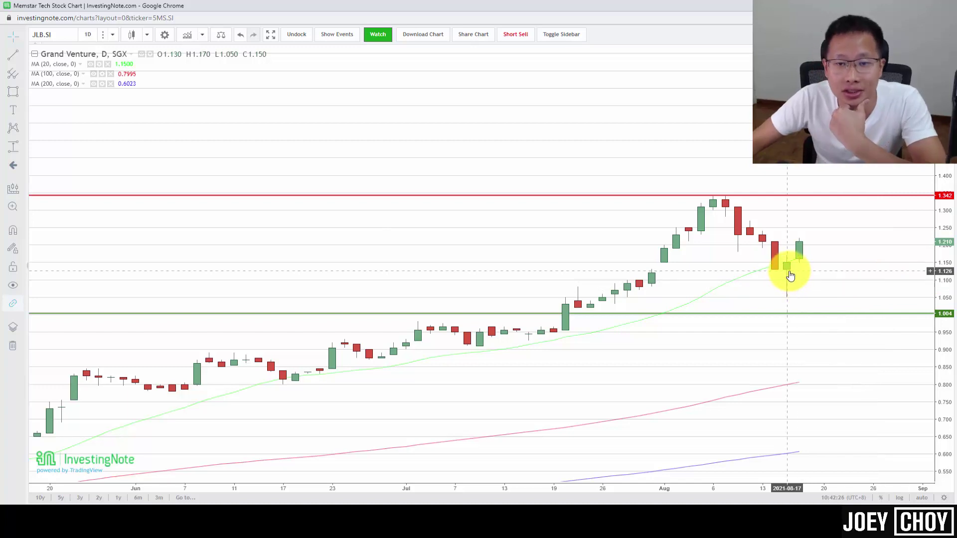
drag(848, 295, 883, 269)
scroll(878, 264, up, 2)
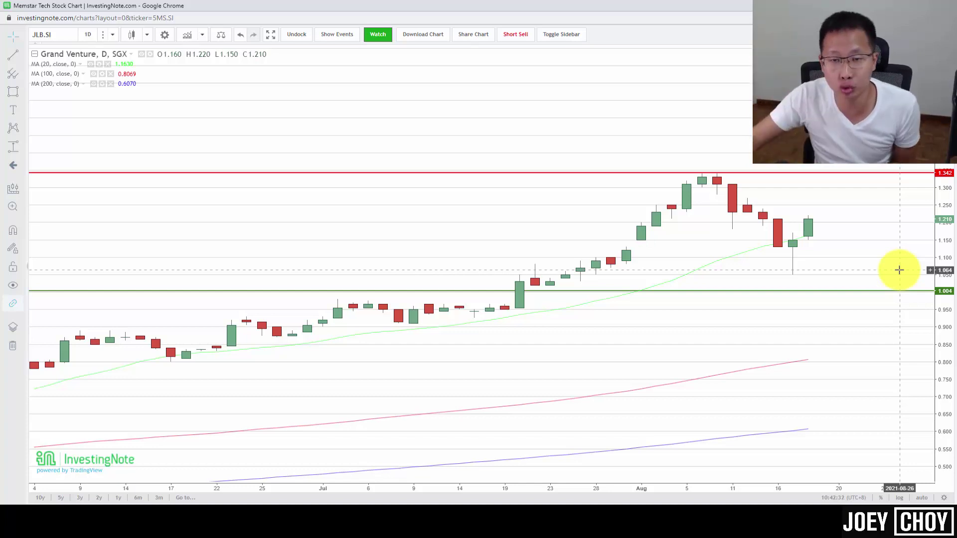
Lower the green horizontal support line to 0.999.
scroll(894, 272, down, 1)
click(850, 293)
mouse_move(850, 295)
mouse_down()
mouse_move(853, 267)
mouse_move(854, 293)
mouse_up()
Draw a green support rectangle from about 1.10 down to about 1.00, spanning 19 July to 27 August 2021.
click(13, 91)
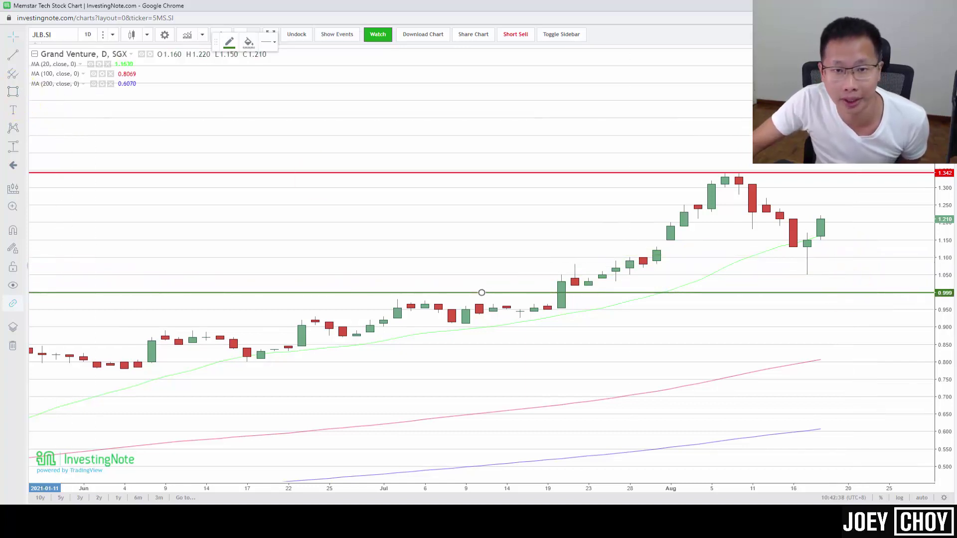
click(548, 258)
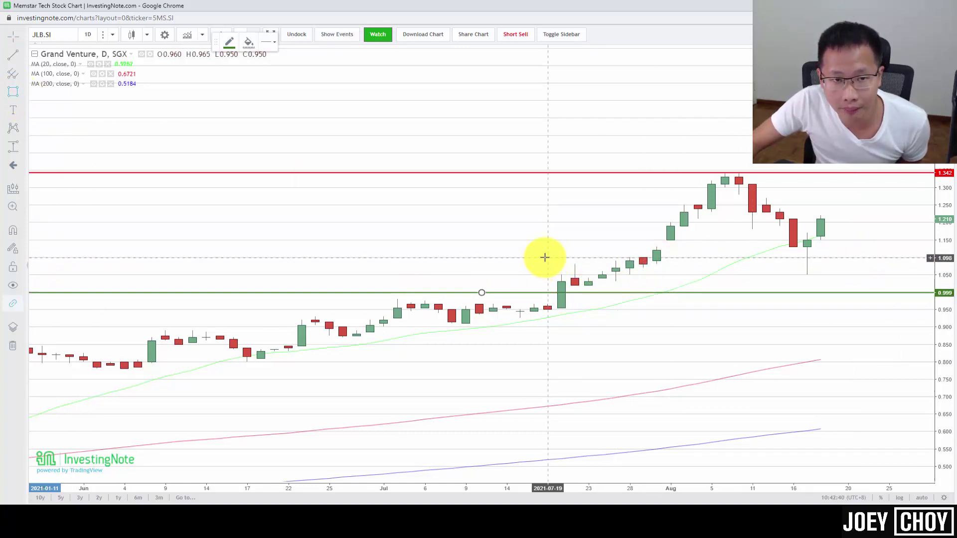
click(861, 266)
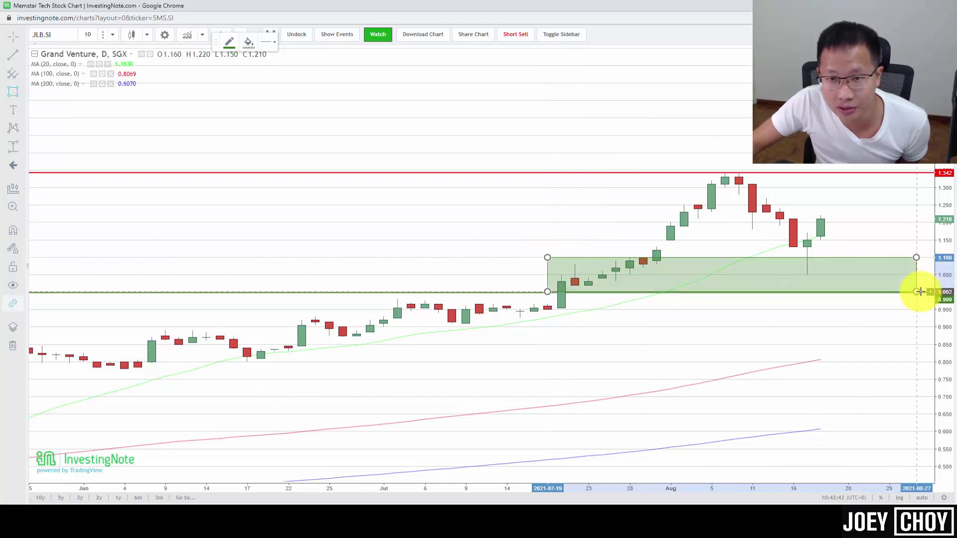
click(935, 284)
drag(949, 283, 782, 338)
scroll(787, 277, down, 3)
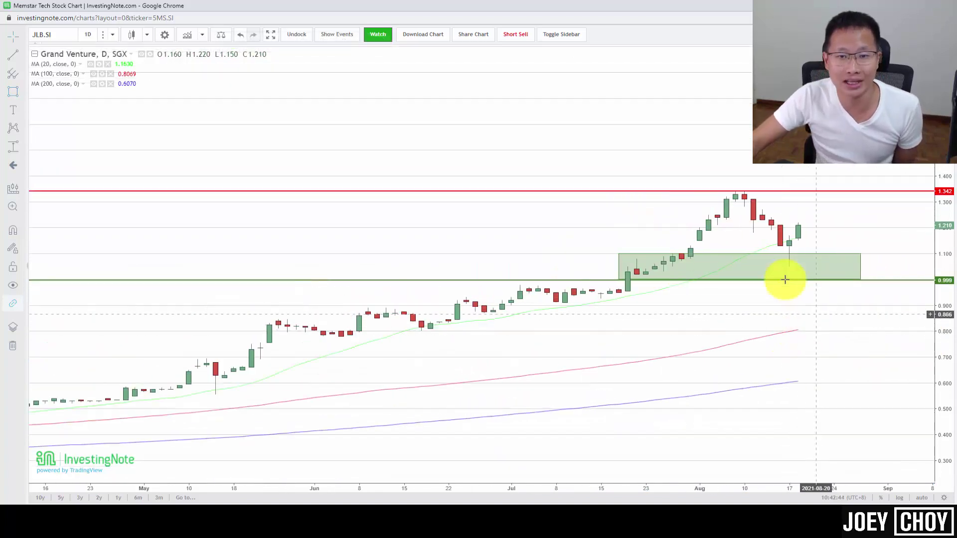
Examine how the 17 and 18 August candles sit relative to the green support zone and the 20-day moving average.
click(797, 279)
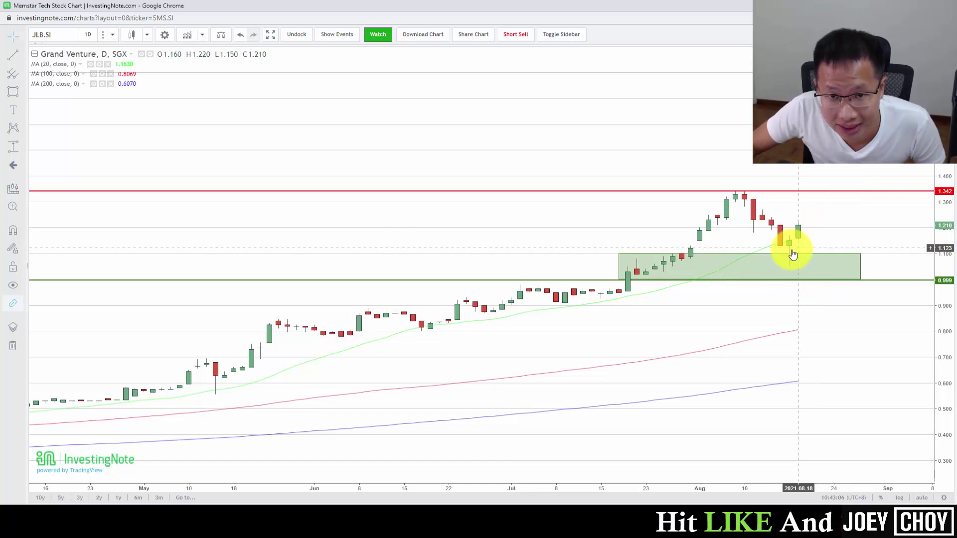
scroll(791, 259, up, 3)
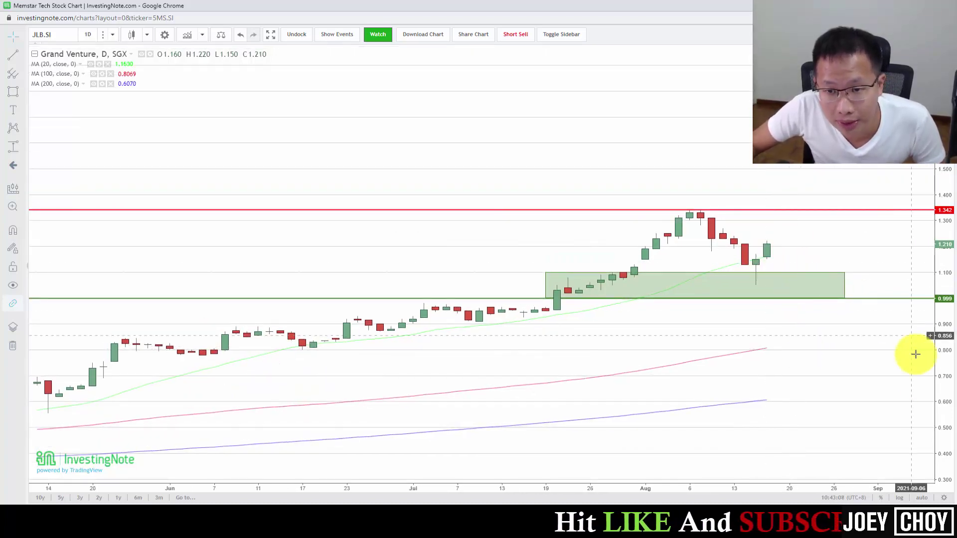
drag(937, 399, 872, 293)
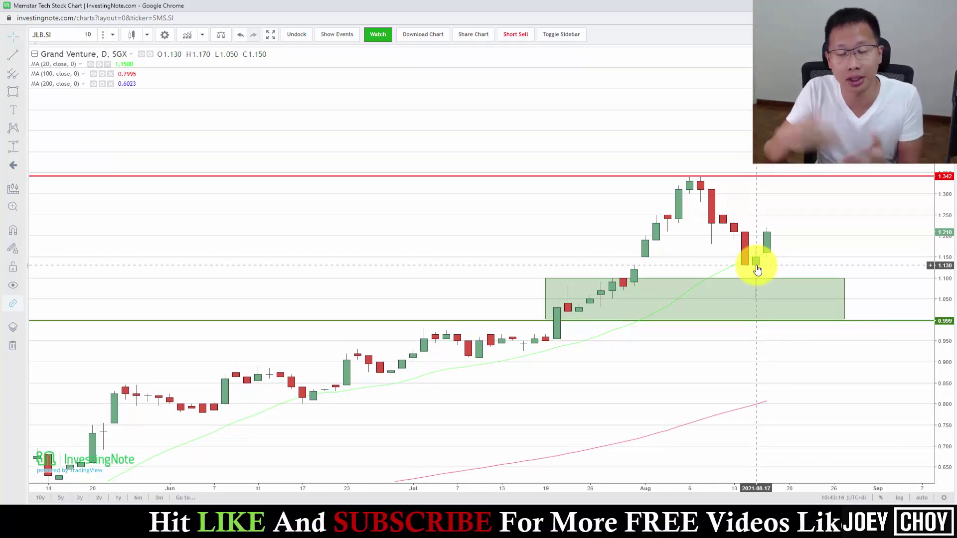
scroll(763, 271, up, 2)
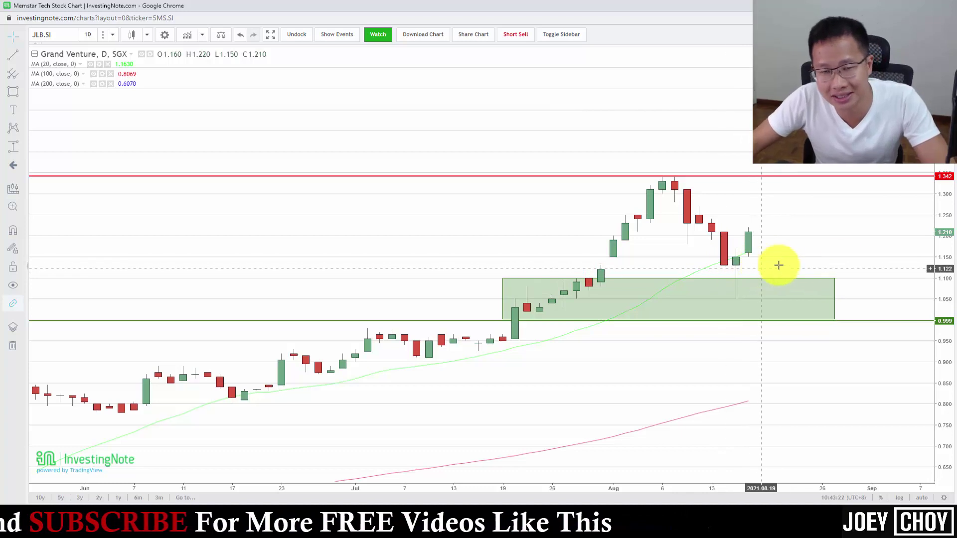
drag(899, 255, 919, 261)
double_click(934, 284)
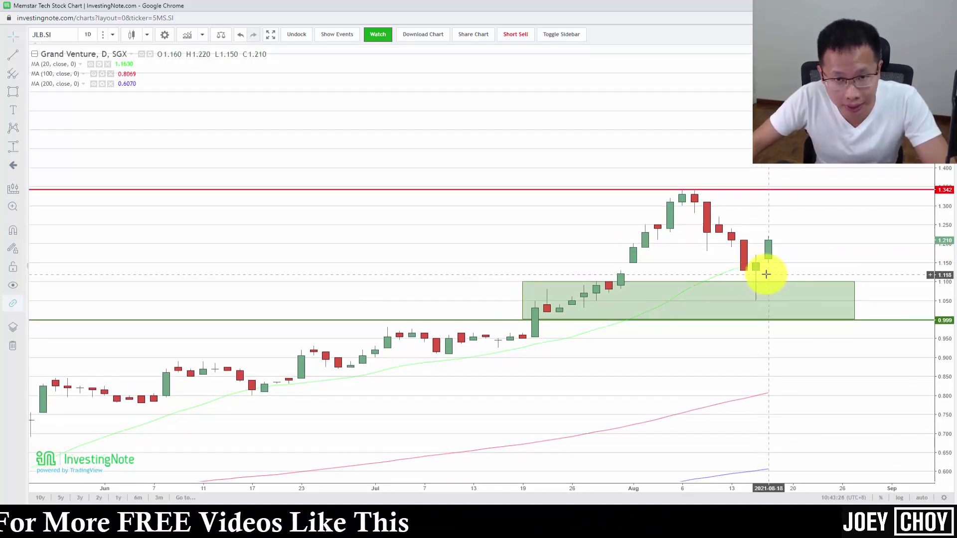
scroll(772, 266, up, 2)
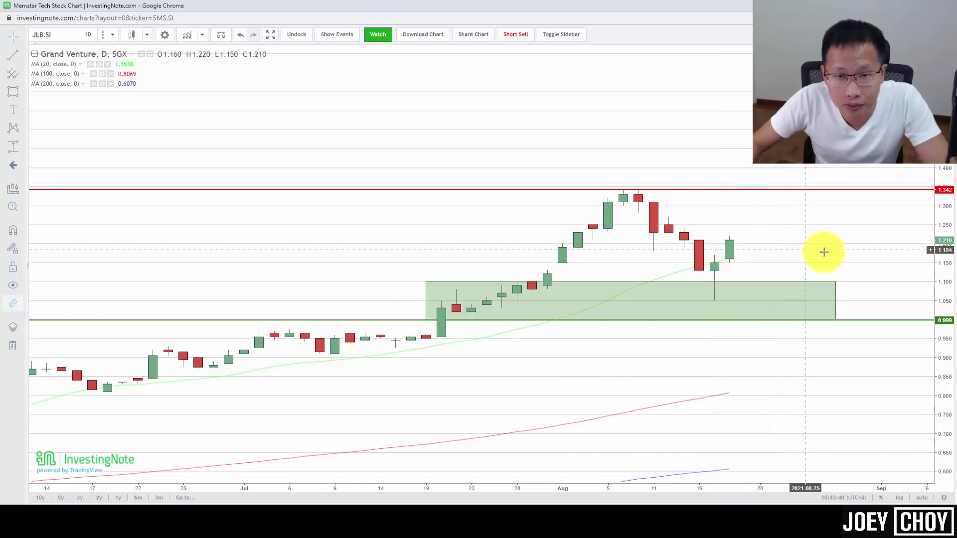
Measure the price range from about 1.157 beside the latest candle up to about 1.335, just below the red resistance line.
scroll(897, 234, down, 2)
drag(947, 215, 773, 363)
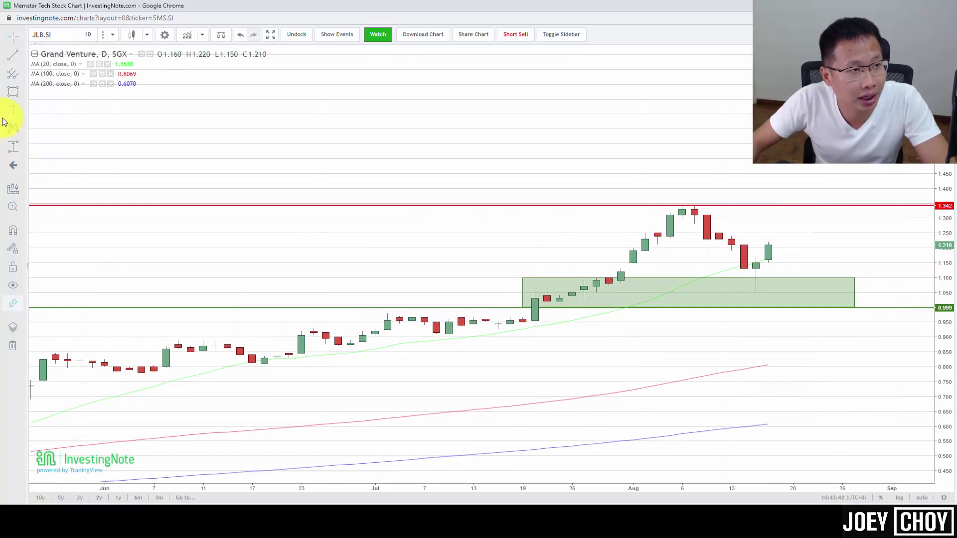
click(13, 147)
click(780, 260)
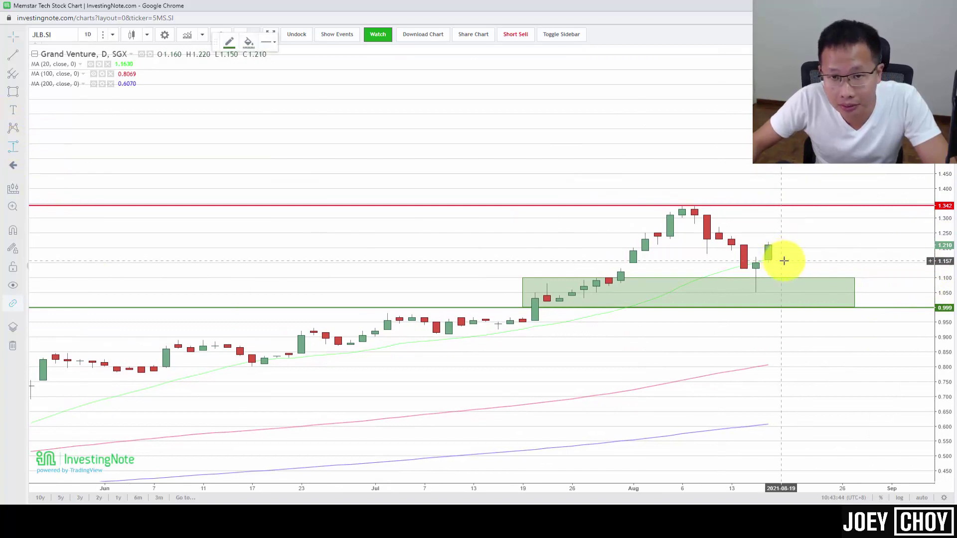
click(897, 208)
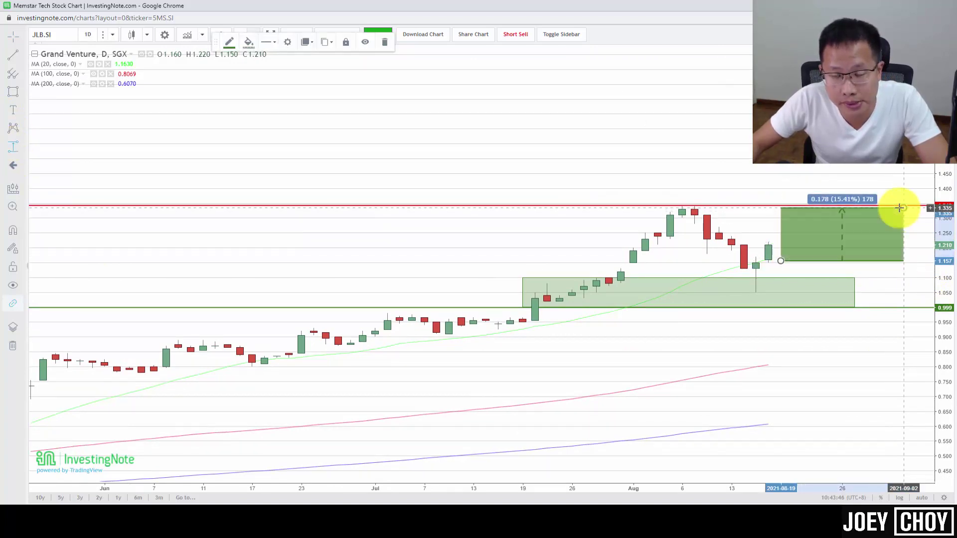
Review the measured upside to the red resistance line against the latest candles, the support zone and the wider uptrend.
scroll(905, 264, down, 2)
scroll(893, 379, up, 5)
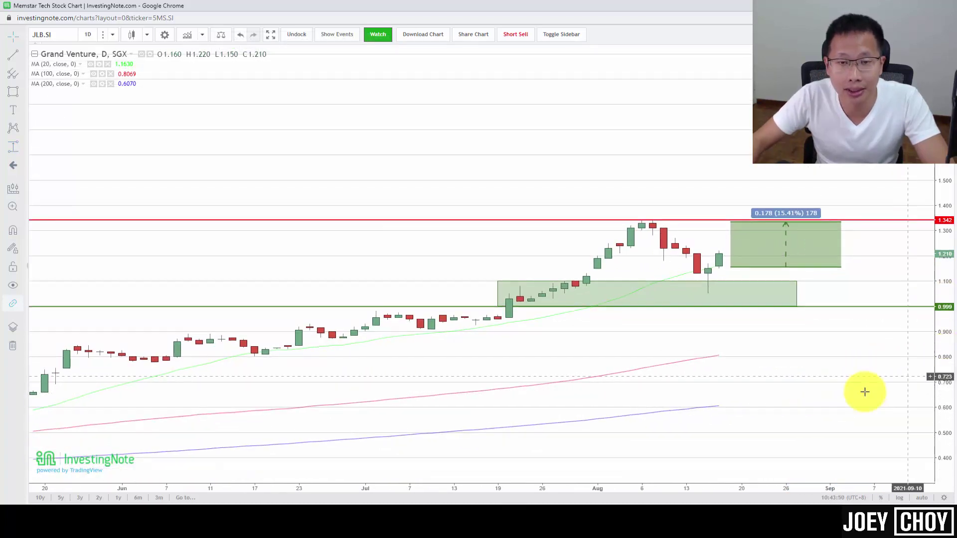
scroll(863, 391, left, 3)
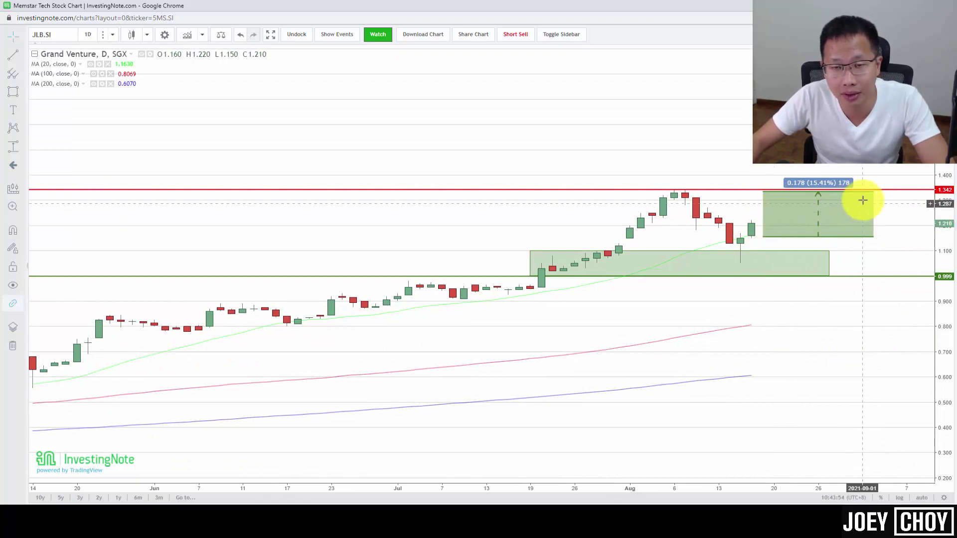
scroll(817, 205, right, 1)
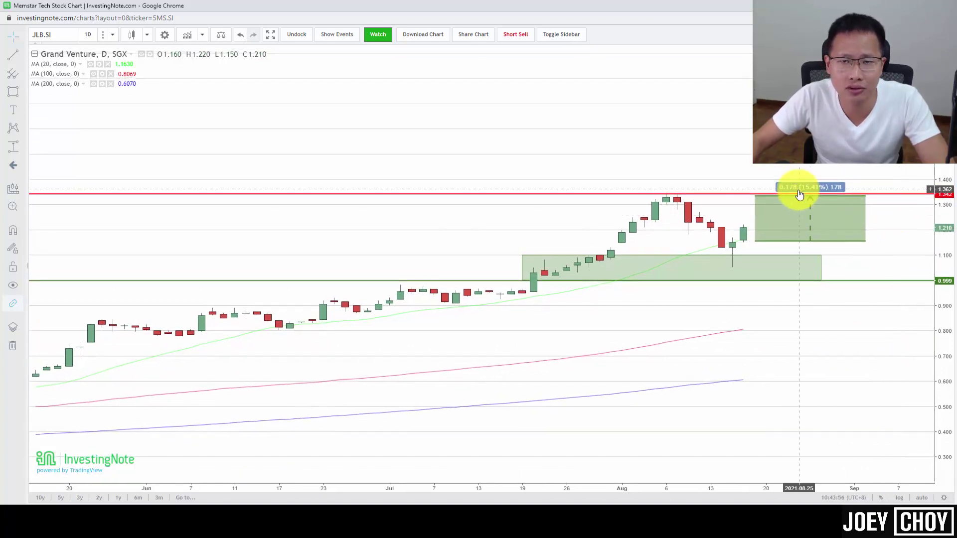
scroll(929, 260, down, 3)
scroll(870, 337, right, 1)
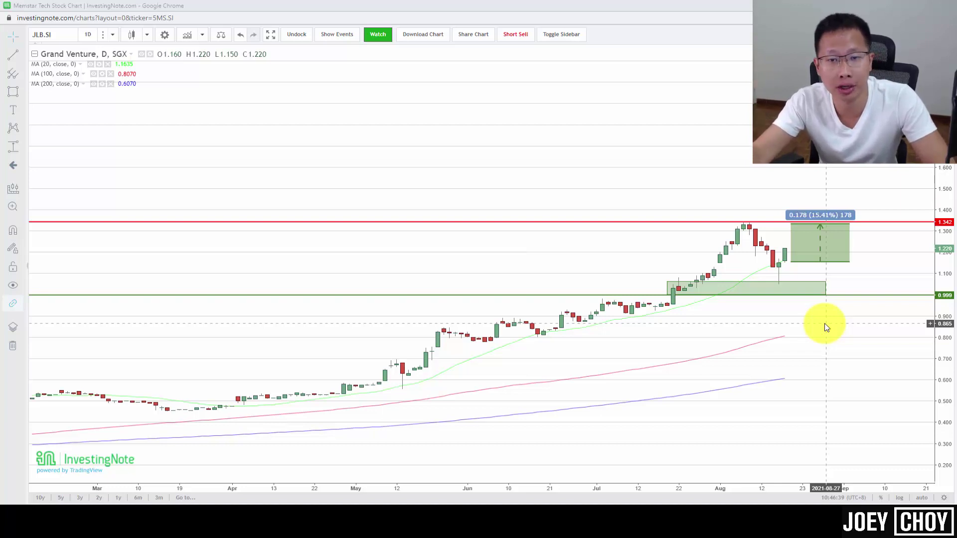
scroll(808, 328, up, 3)
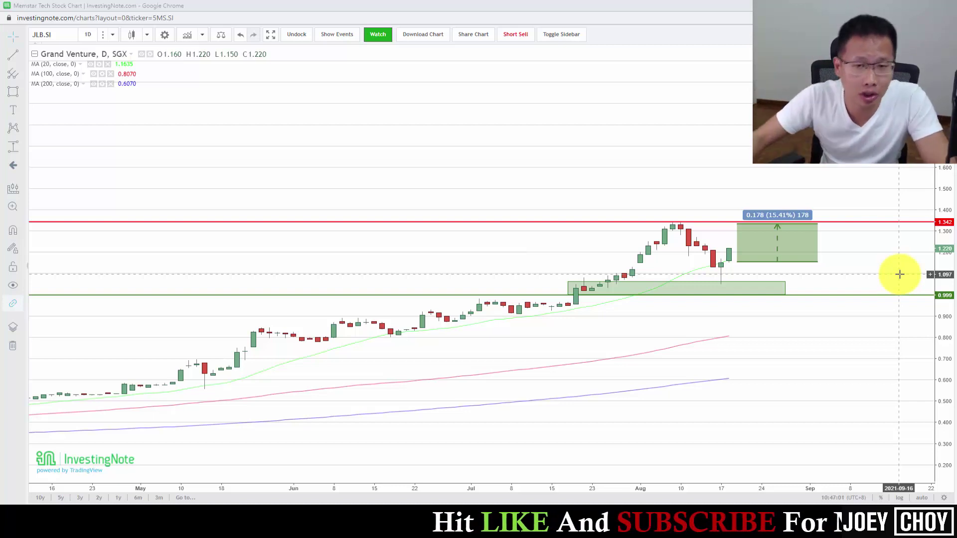
scroll(763, 310, left, 2)
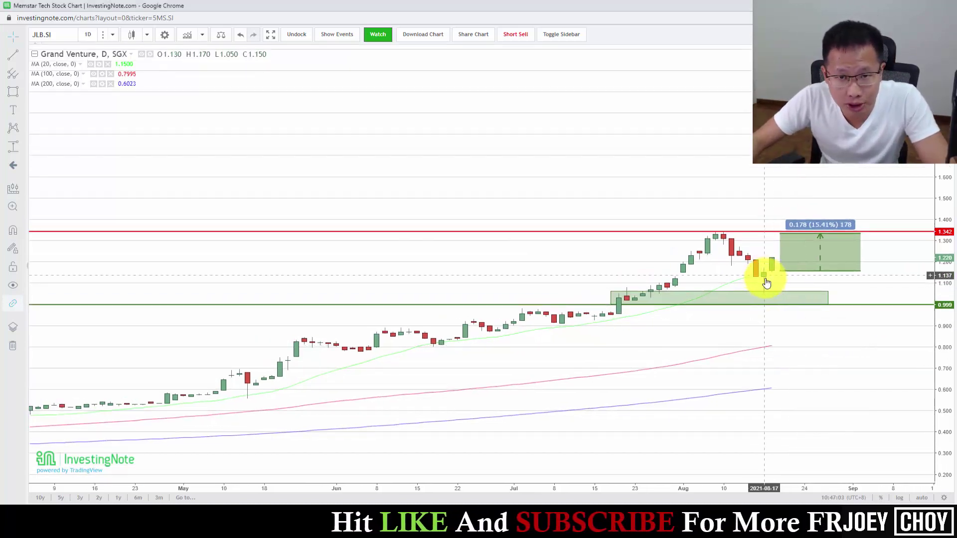
scroll(745, 282, up, 1)
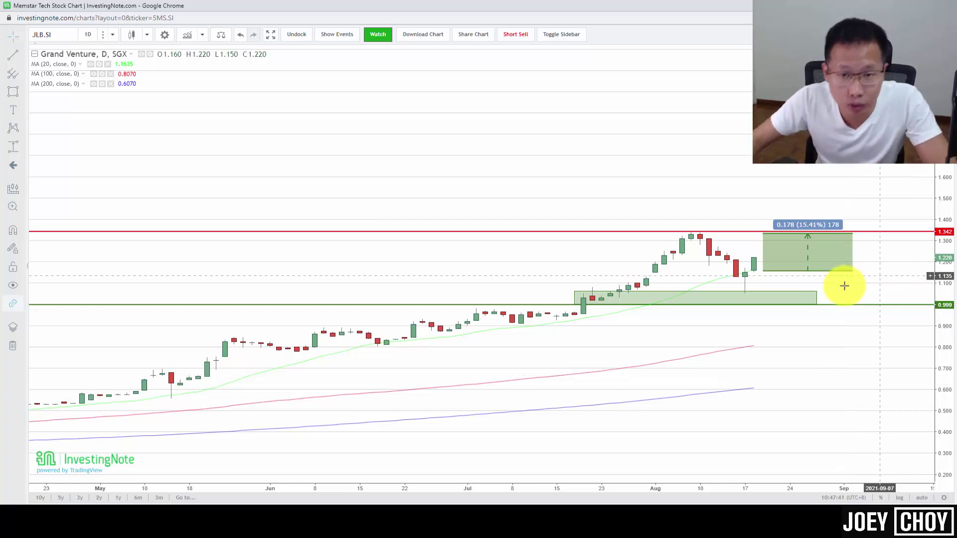
Pull in the late-August end of the green support rectangle slightly, with its lower edge at 1.003.
click(764, 297)
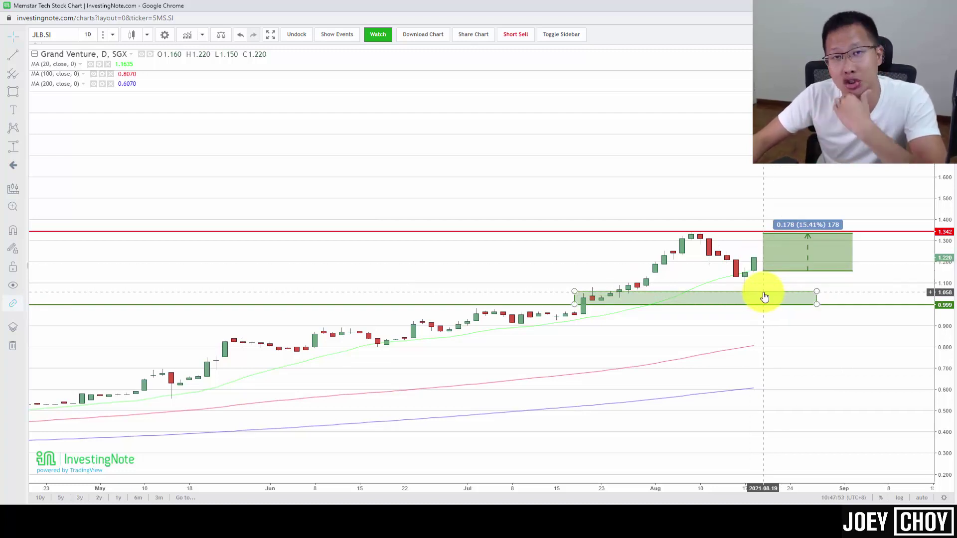
drag(818, 305, 807, 304)
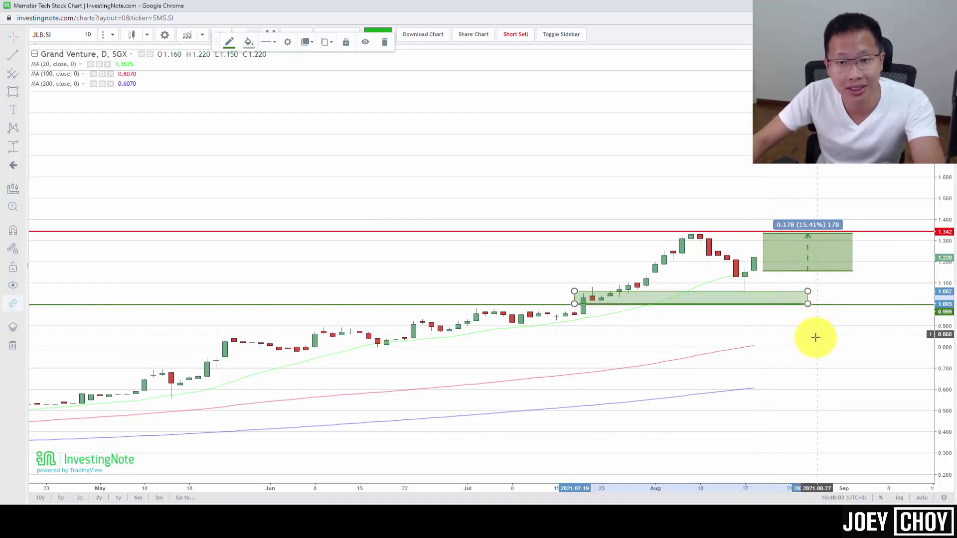
scroll(828, 344, down, 3)
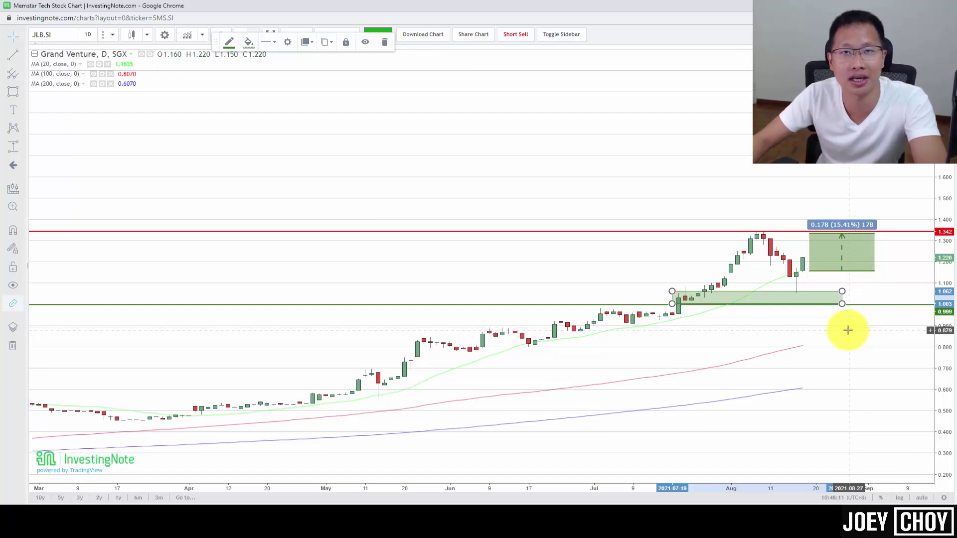
Switch to the POEMS trading site and check the status of today's Grand Venture buy orders.
click(830, 365)
scroll(830, 365, up, 4)
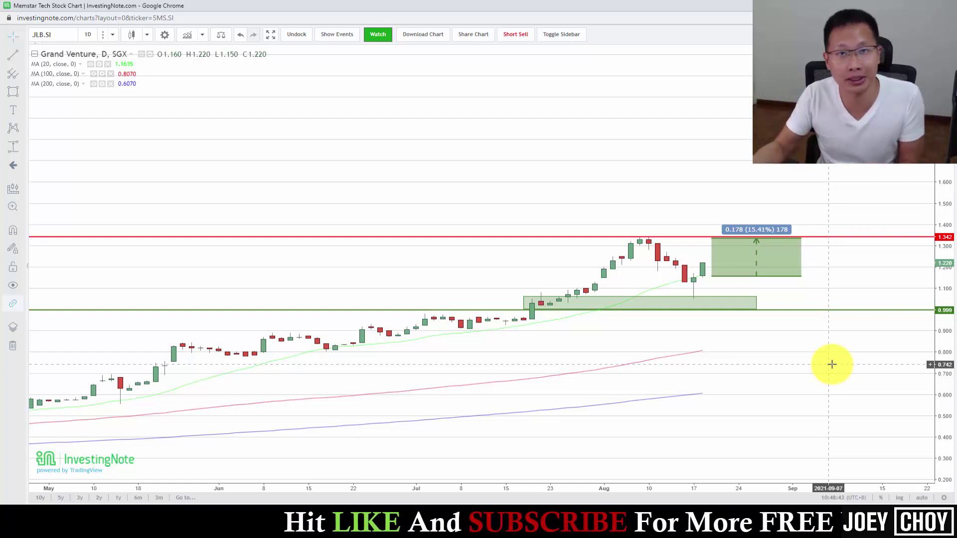
scroll(831, 365, down, 2)
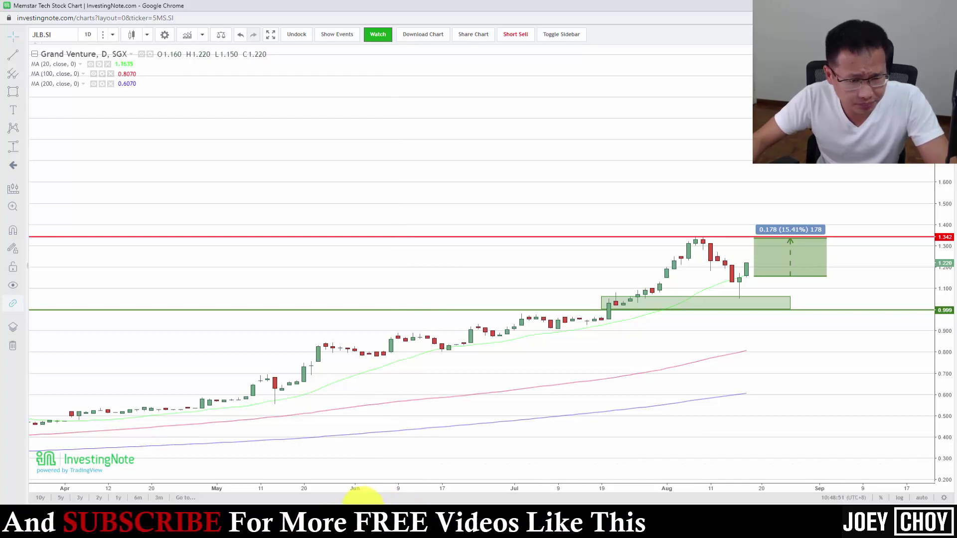
click(385, 528)
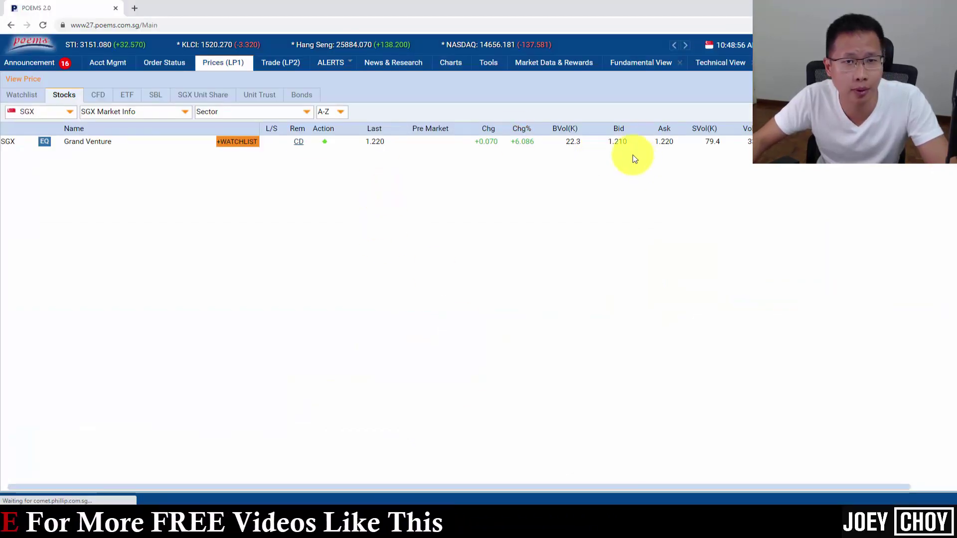
click(164, 64)
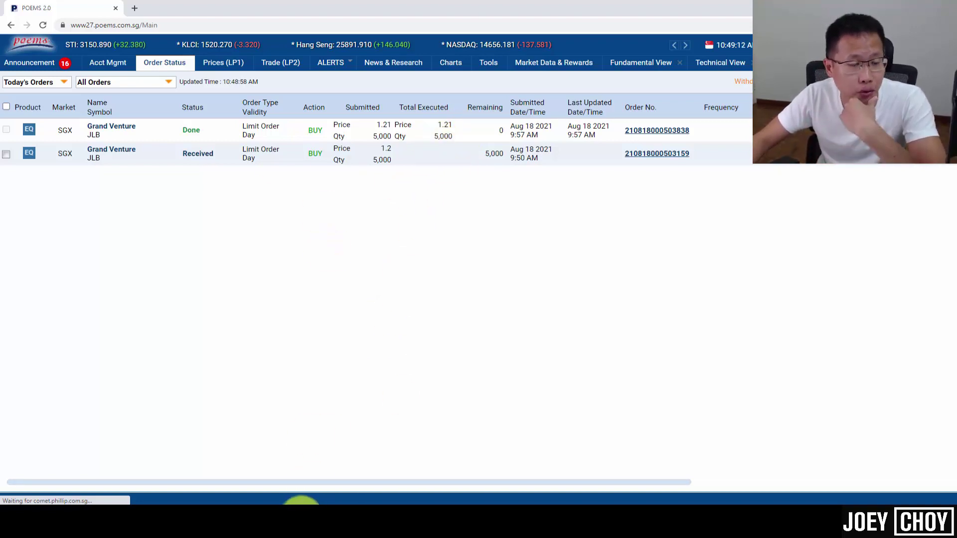
Return to the InvestingNote chart and review the measured upside from the latest candle to the red resistance line.
mouse_move(301, 503)
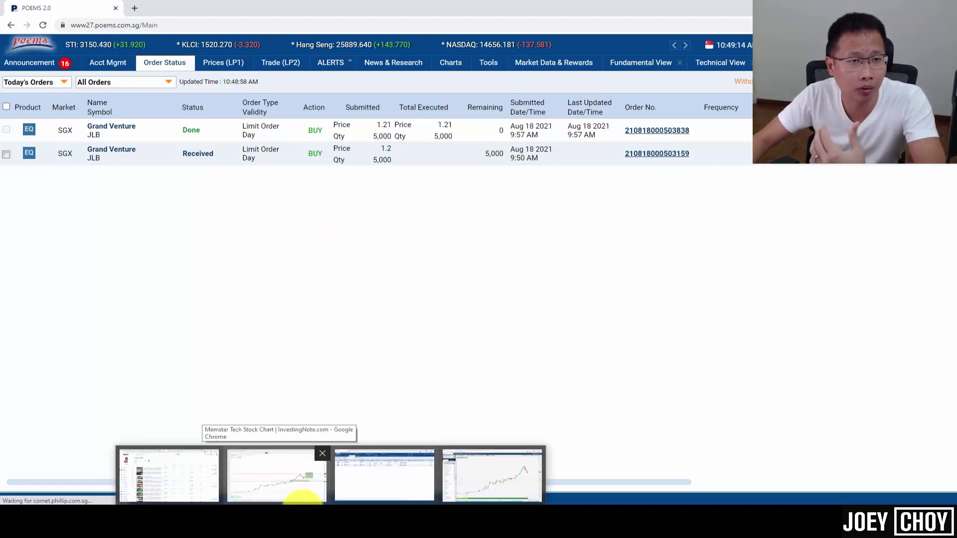
click(301, 494)
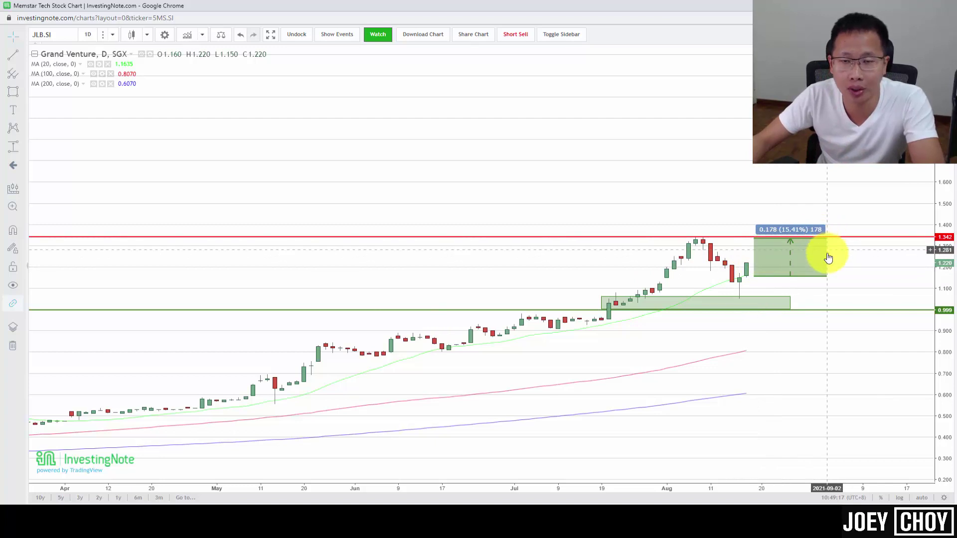
drag(866, 268, 873, 248)
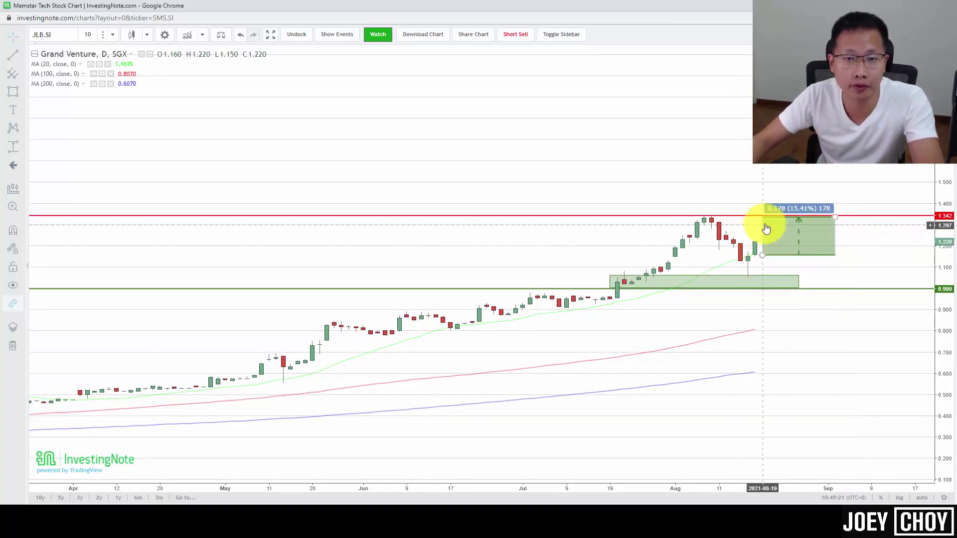
drag(859, 260, 840, 272)
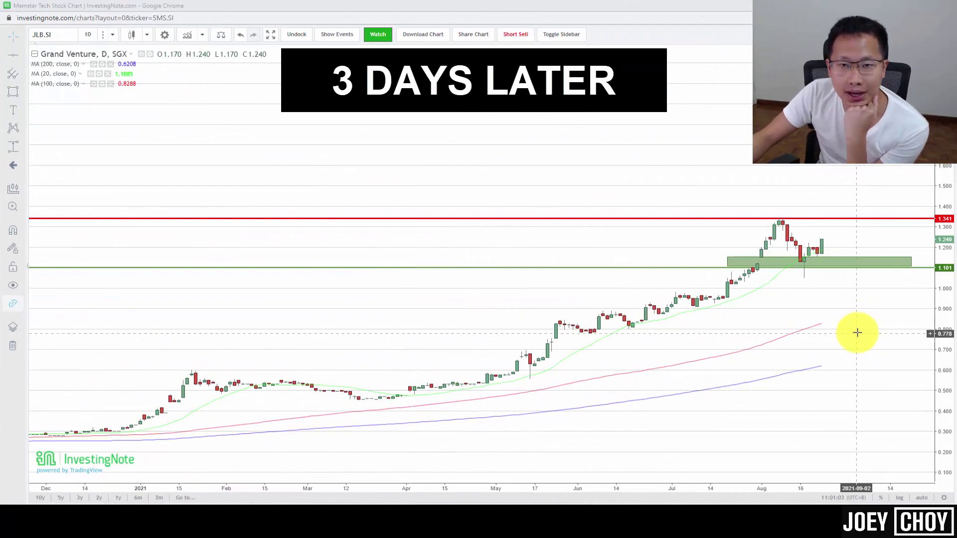
Shrink the green support rectangle so its upper edge sits at about 1.141 and it ends on 17 September 2021.
drag(908, 257, 899, 261)
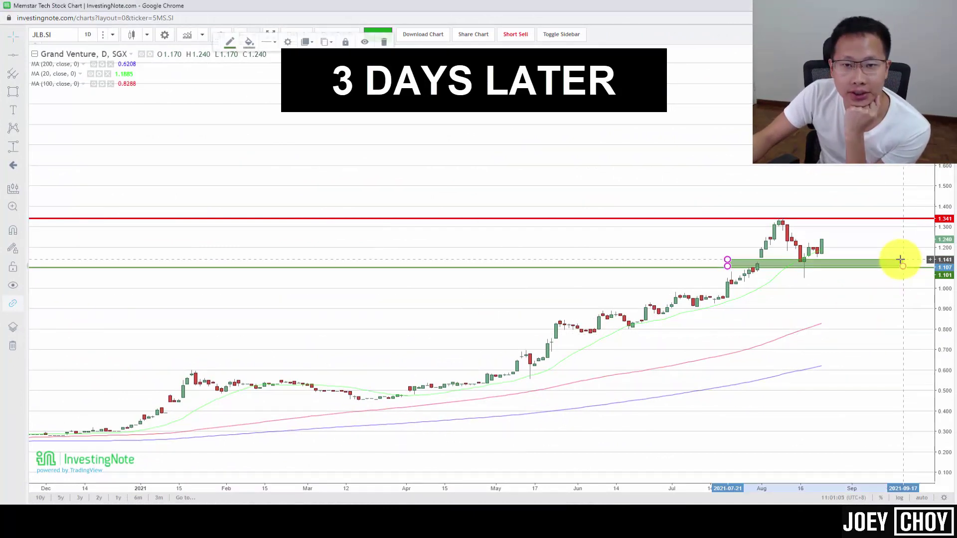
click(891, 307)
scroll(877, 308, up, 2)
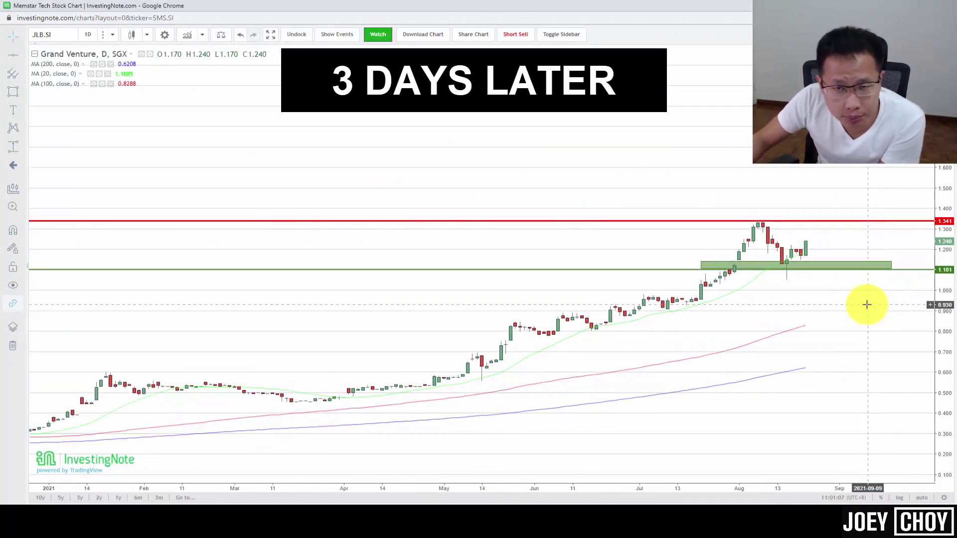
drag(940, 353, 878, 336)
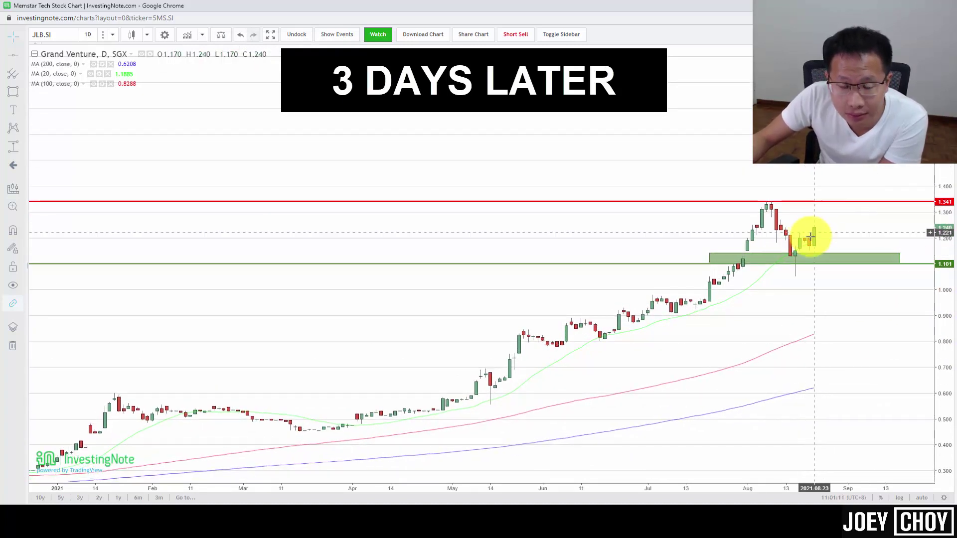
Reposition the green support rectangle to span 22 July to 23 September 2021, between 1.105 and 1.143.
click(810, 261)
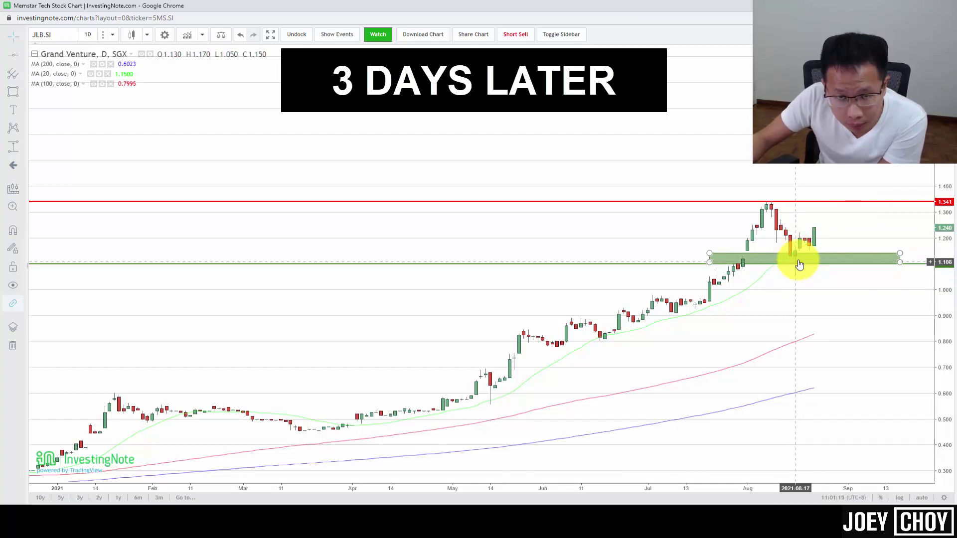
scroll(749, 268, up, 2)
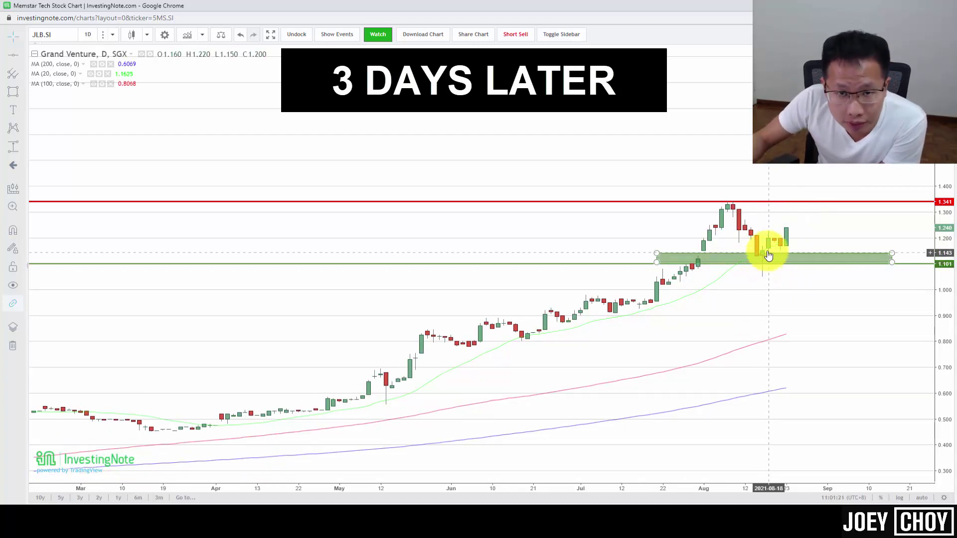
mouse_move(795, 256)
mouse_down()
mouse_move(652, 253)
mouse_move(698, 254)
mouse_up()
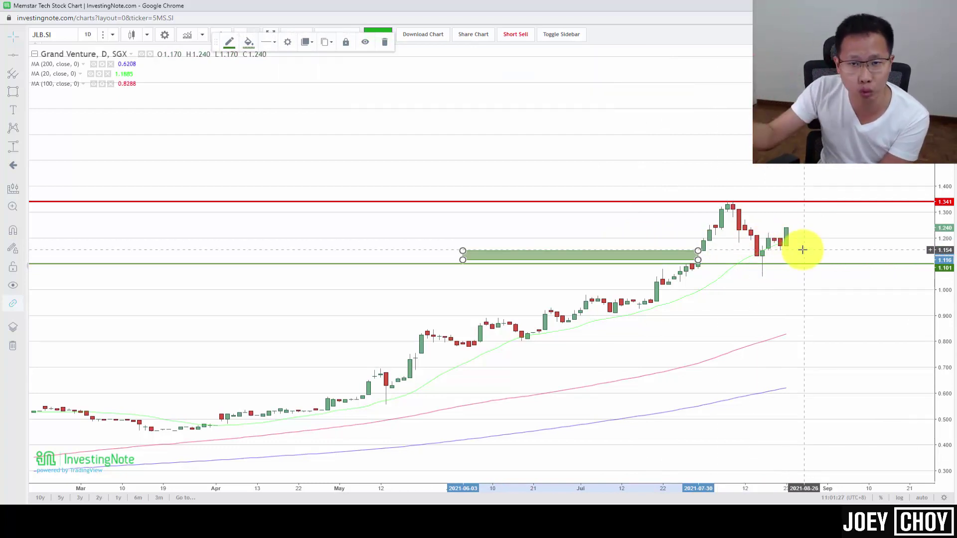
drag(675, 254, 922, 254)
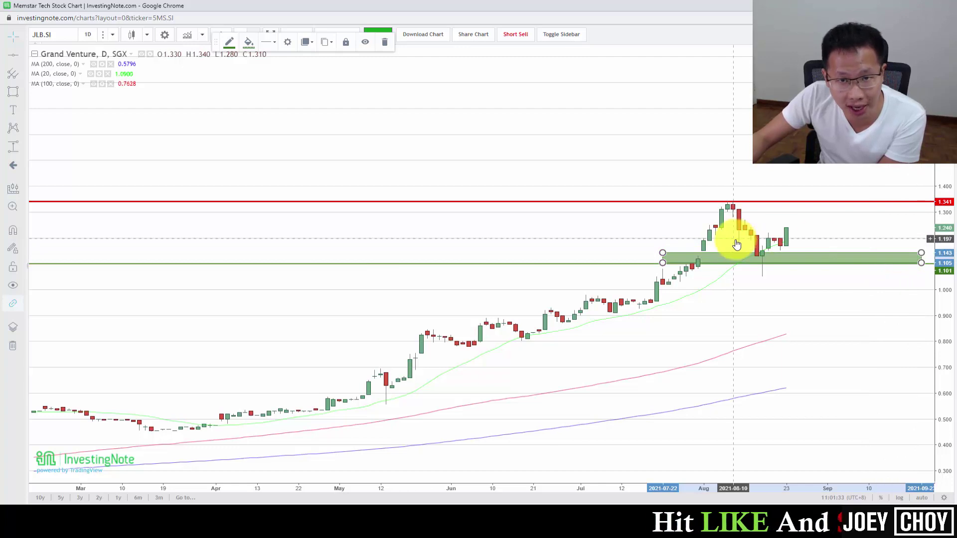
click(853, 222)
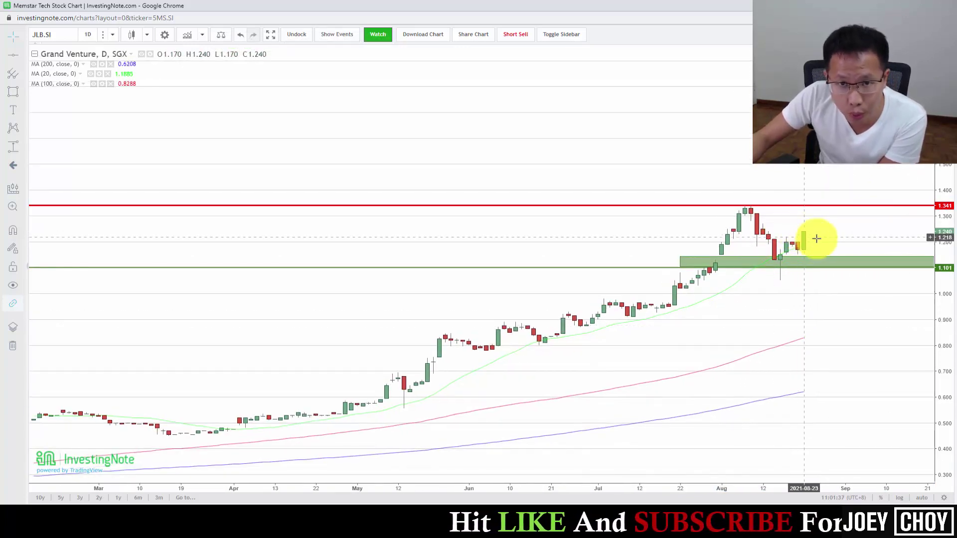
Measure the price range beside the latest candle from about 1.204 up to about 1.331, just below the red resistance line.
click(13, 150)
click(819, 240)
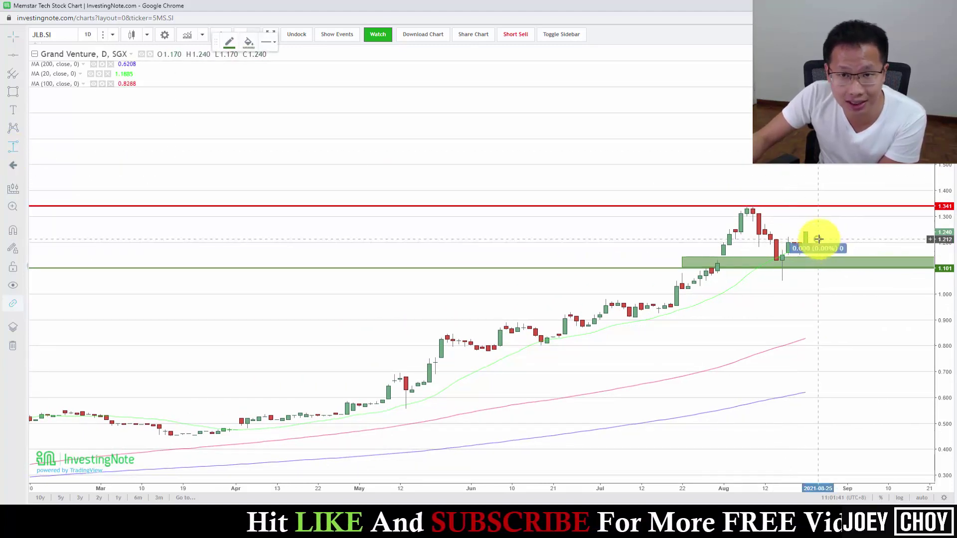
click(907, 208)
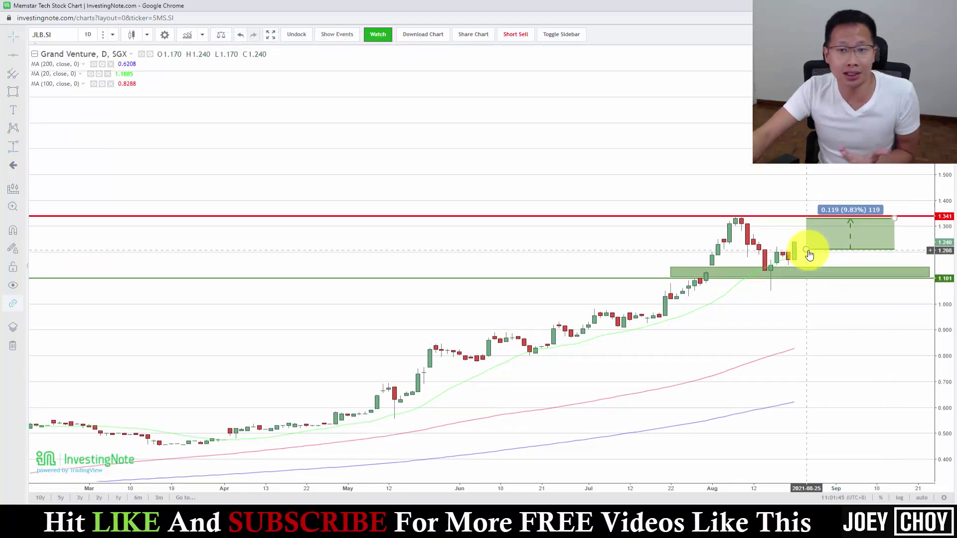
click(808, 251)
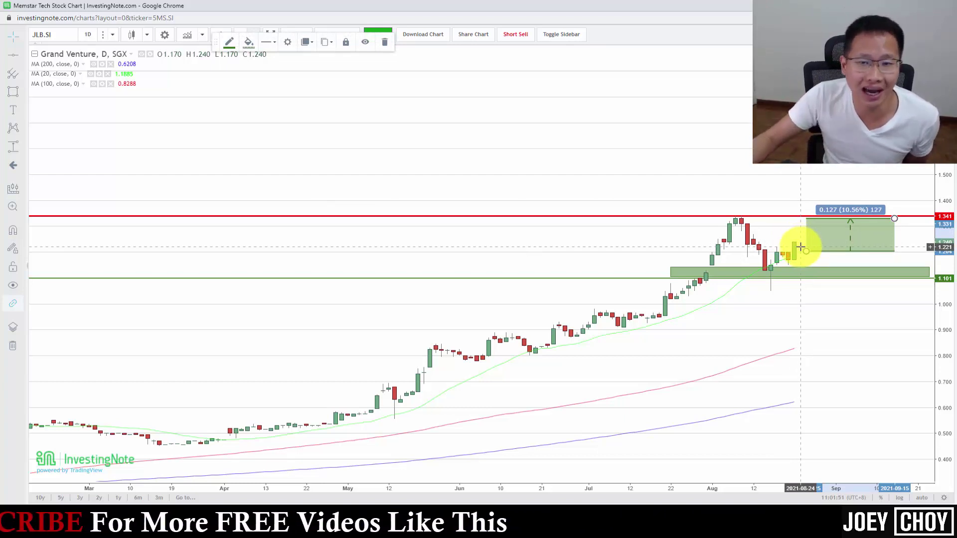
Raise the red resistance line slightly above the August highs, to about 1.352.
drag(858, 185, 884, 188)
drag(946, 263, 938, 231)
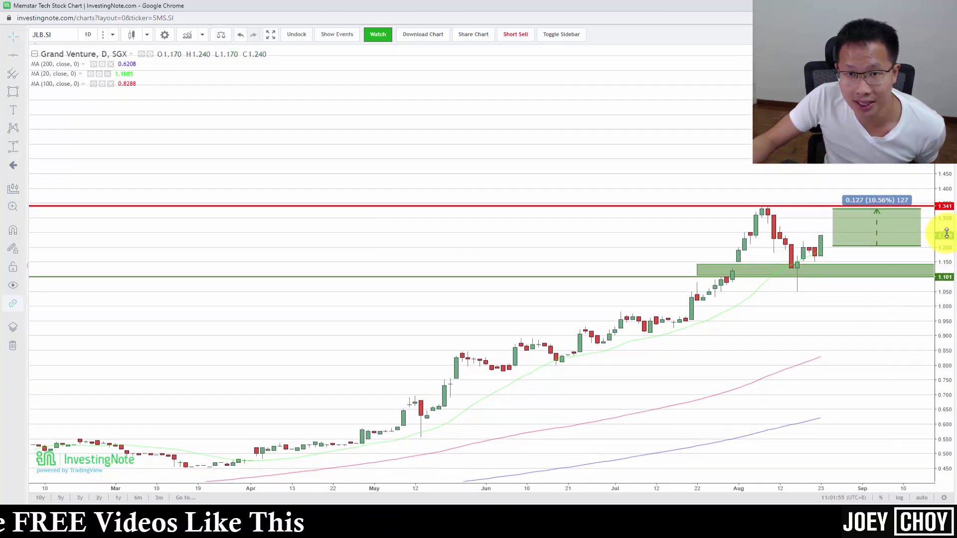
drag(807, 209, 774, 208)
click(773, 211)
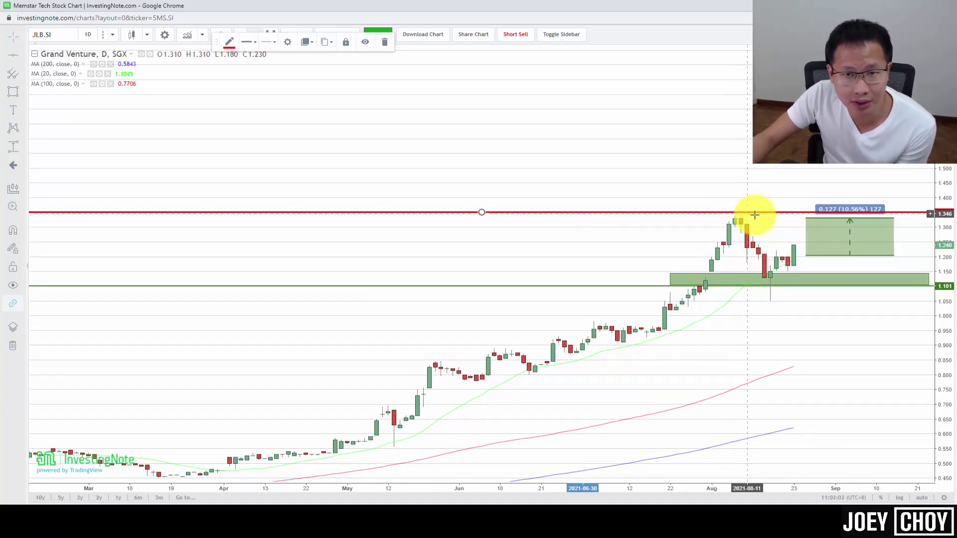
click(905, 214)
mouse_move(872, 180)
mouse_down()
mouse_move(883, 188)
mouse_move(933, 178)
mouse_move(940, 230)
mouse_up()
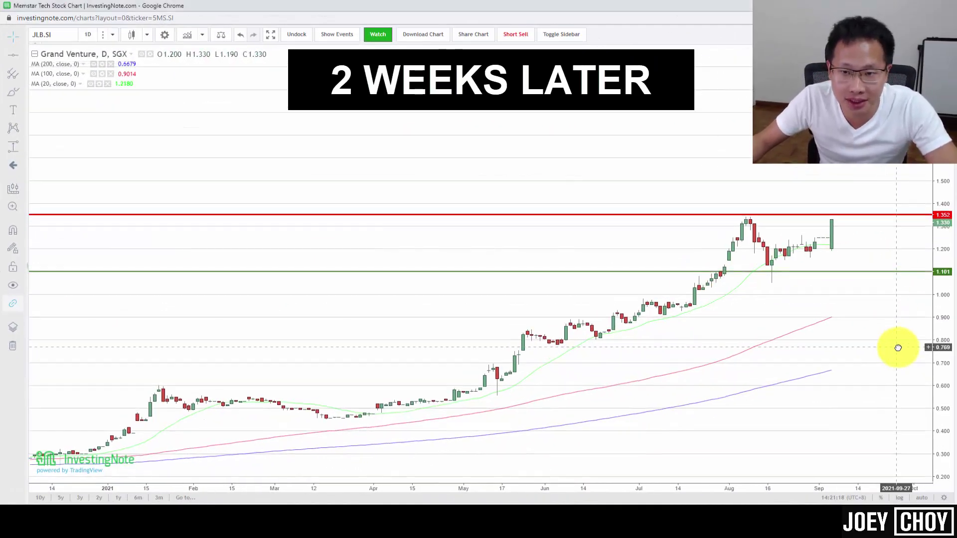
Examine the early-September candle against the red resistance line and the August highs.
scroll(944, 354, down, 2)
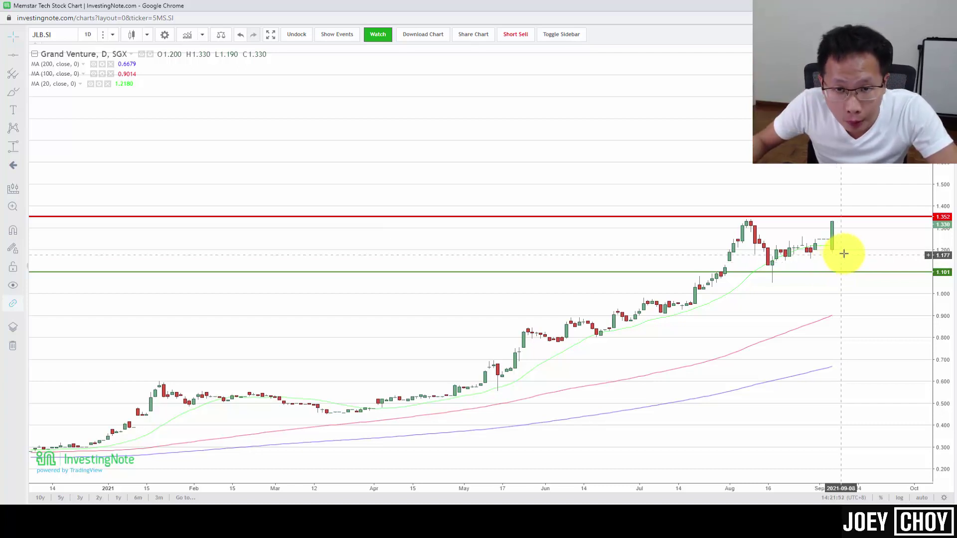
scroll(835, 255, up, 1)
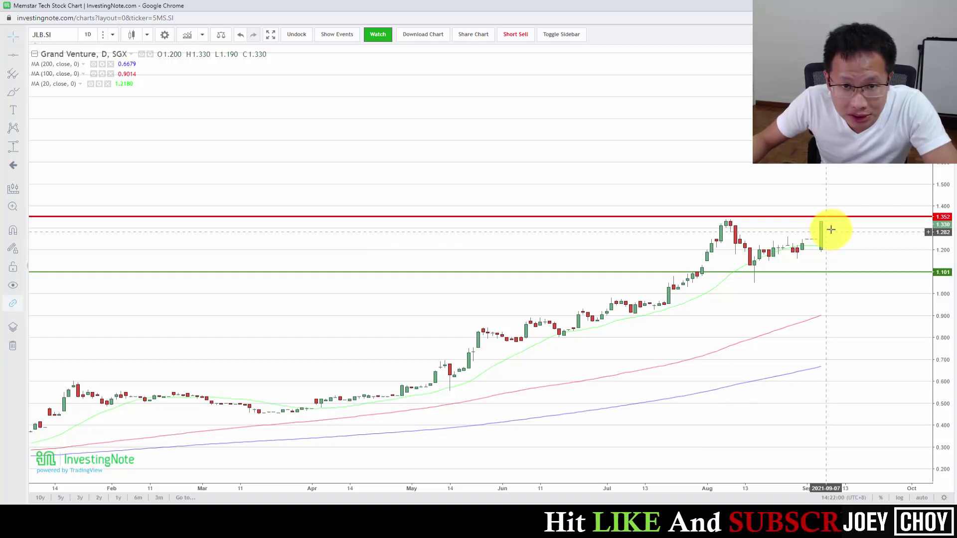
mouse_move(943, 271)
mouse_down()
mouse_move(954, 234)
mouse_move(950, 261)
mouse_up()
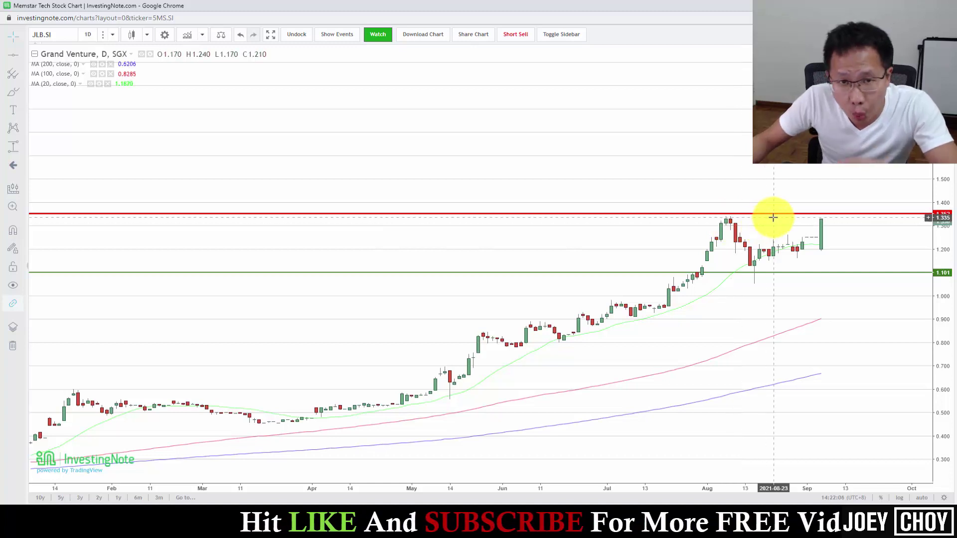
drag(940, 324, 914, 344)
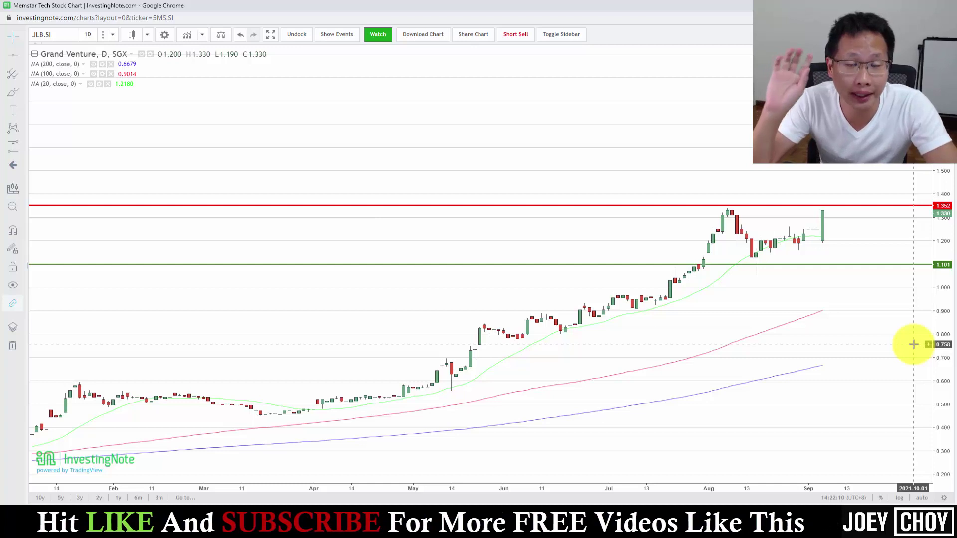
Inspect the Grand Venture sell order in the POEMS order status and return to the InvestingNote chart.
key(alt+Tab)
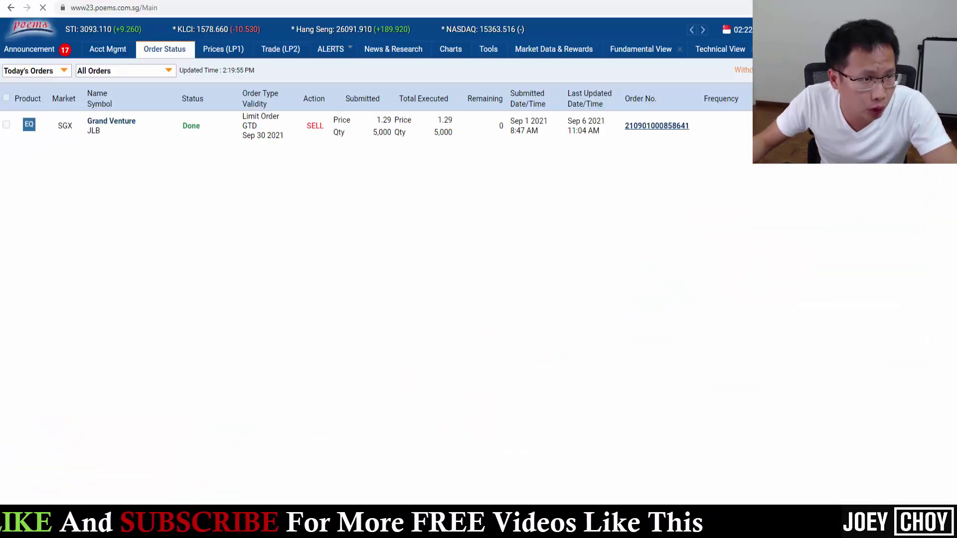
click(224, 133)
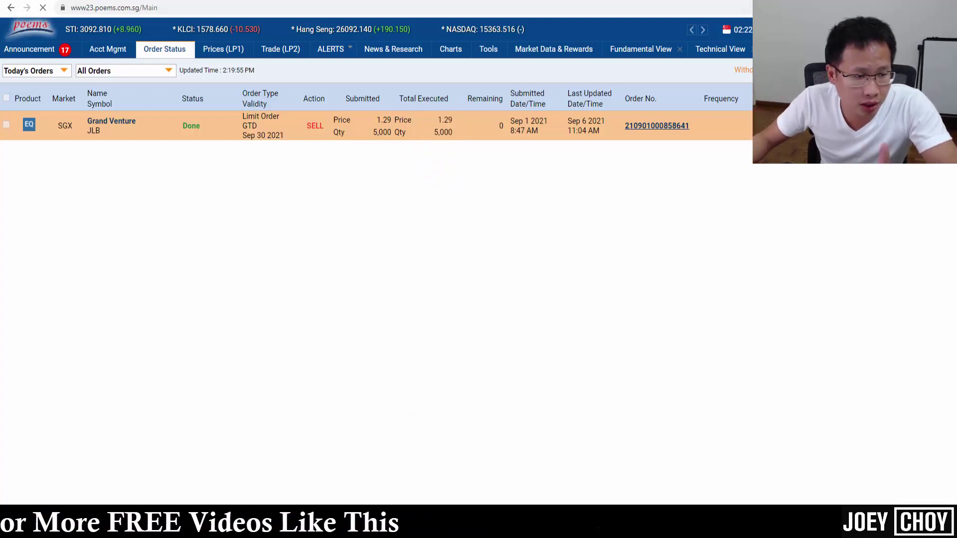
click(255, 491)
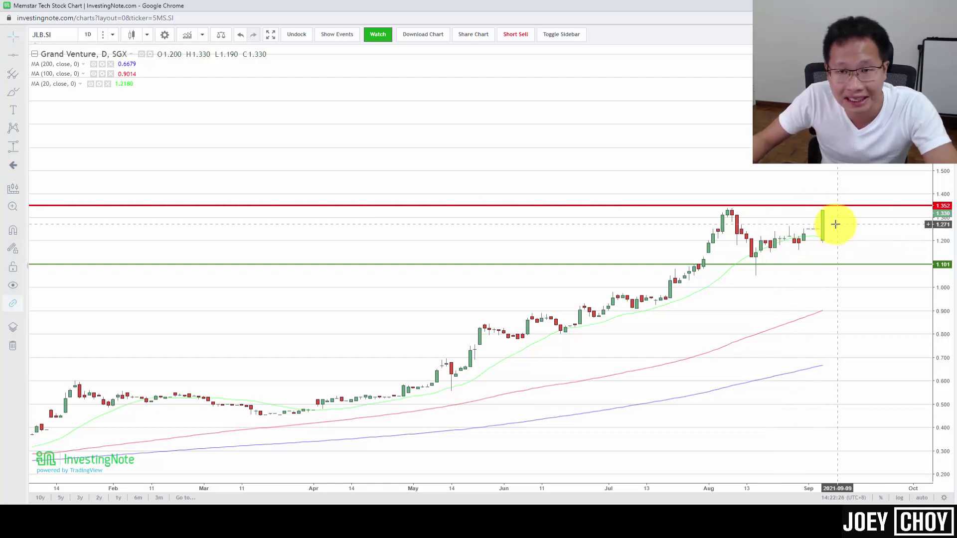
Review the price move from the 17 August pullback near green support to the September candle at red resistance.
scroll(857, 238, down, 2)
drag(940, 239, 935, 254)
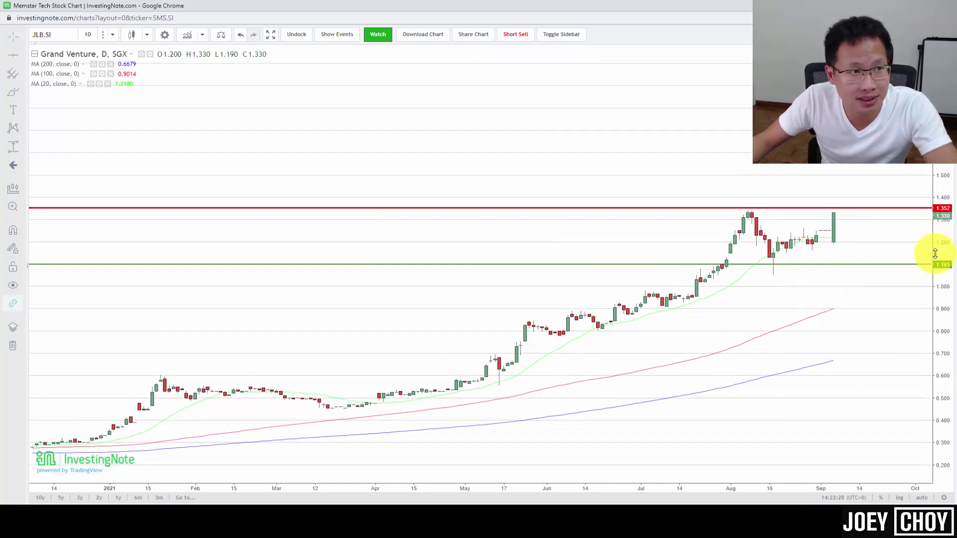
drag(881, 318, 873, 320)
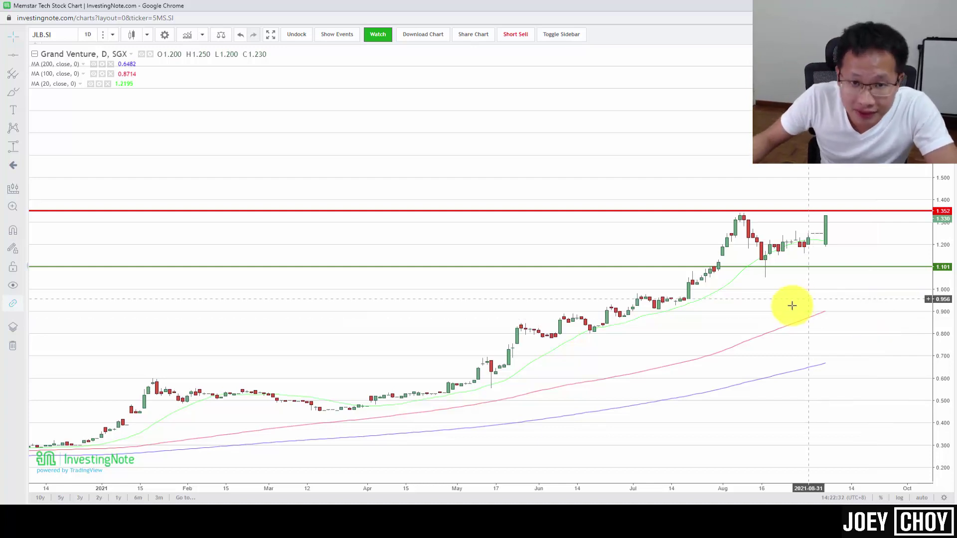
scroll(763, 279, up, 1)
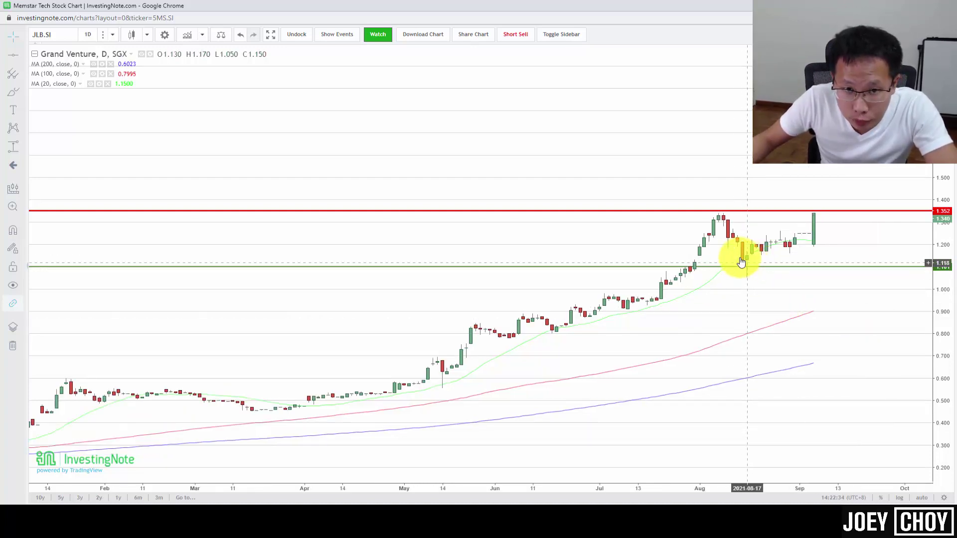
scroll(738, 274, up, 1)
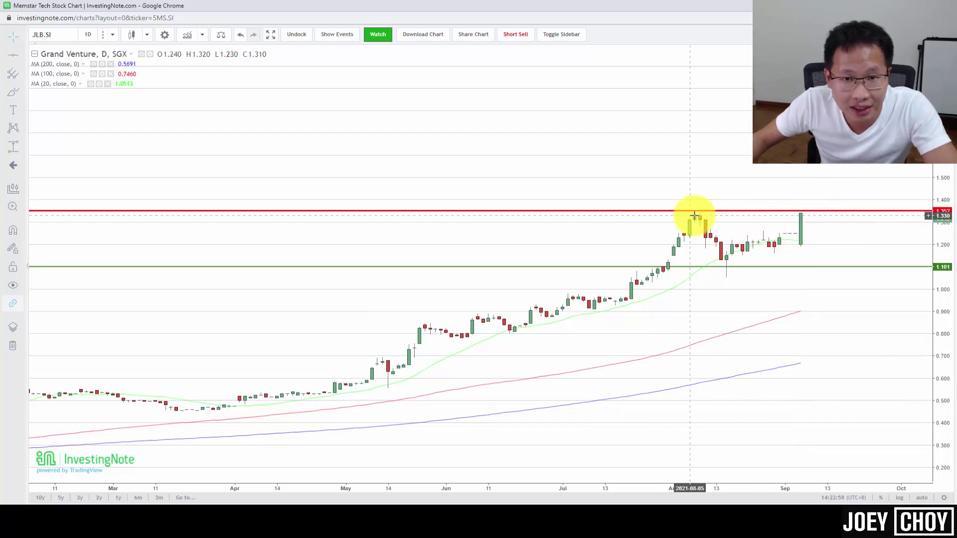
drag(941, 236, 941, 256)
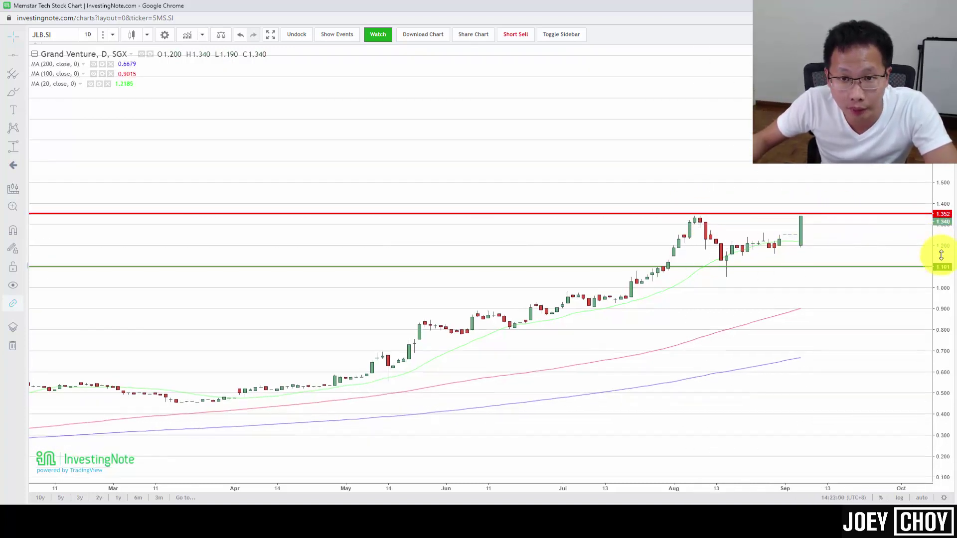
drag(870, 307, 850, 315)
scroll(851, 314, down, 1)
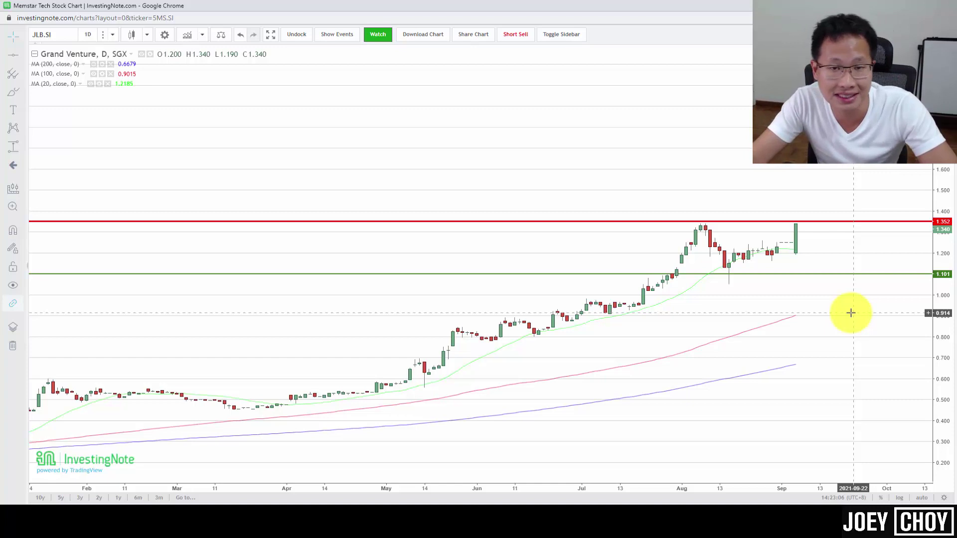
Measure the upside above the red resistance line with a price range from about 1.358 to 1.487.
drag(851, 313, 855, 325)
click(13, 146)
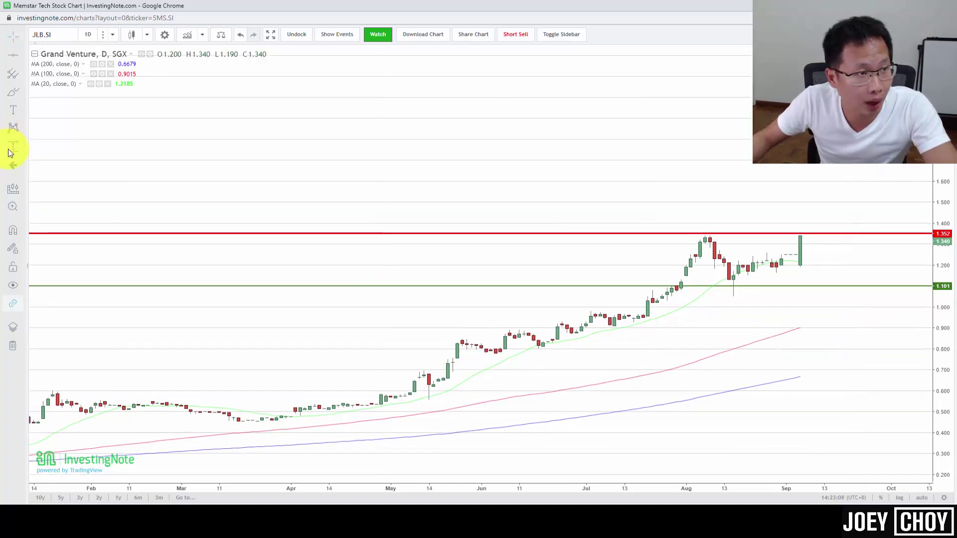
drag(813, 232, 888, 205)
Add a horizontal line at about 1.503 just above the measured range and colour it red.
click(13, 55)
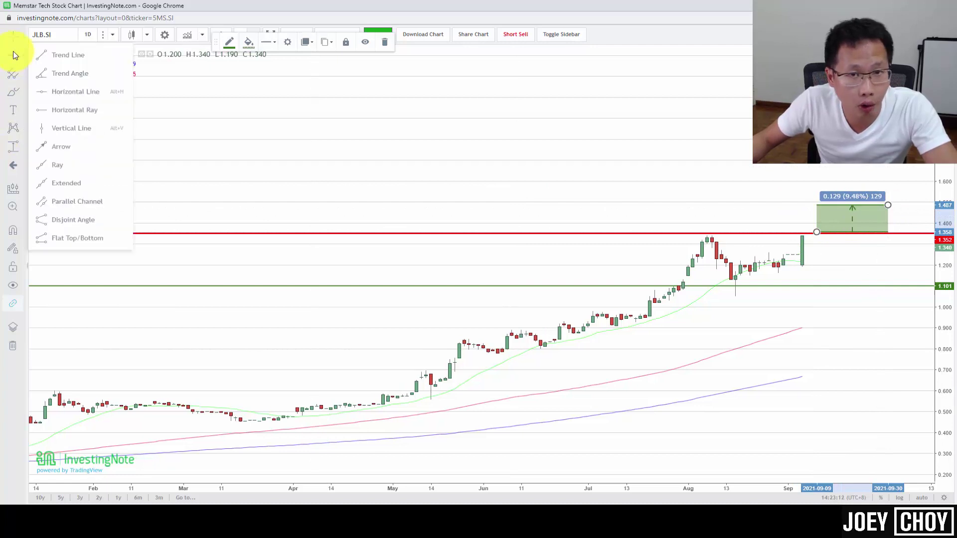
click(65, 92)
click(669, 201)
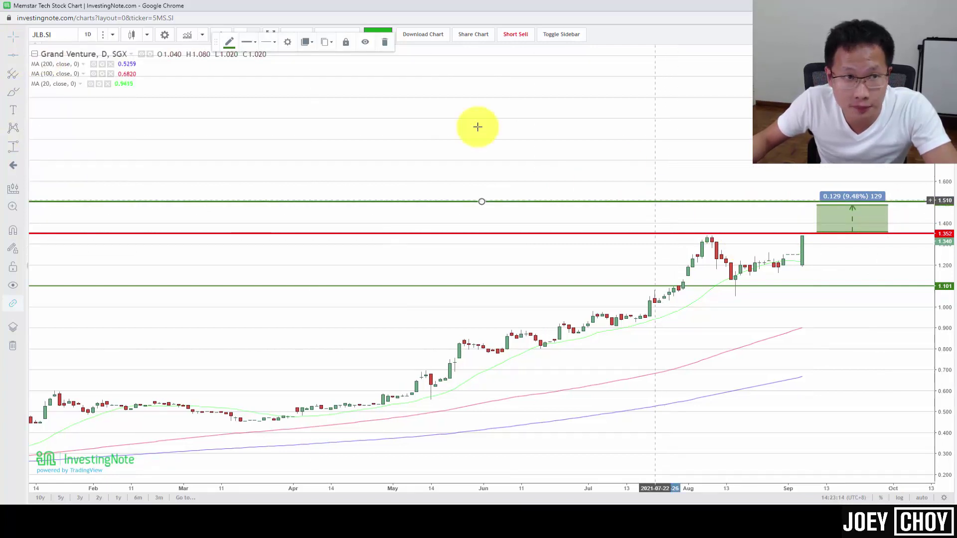
click(228, 41)
click(227, 69)
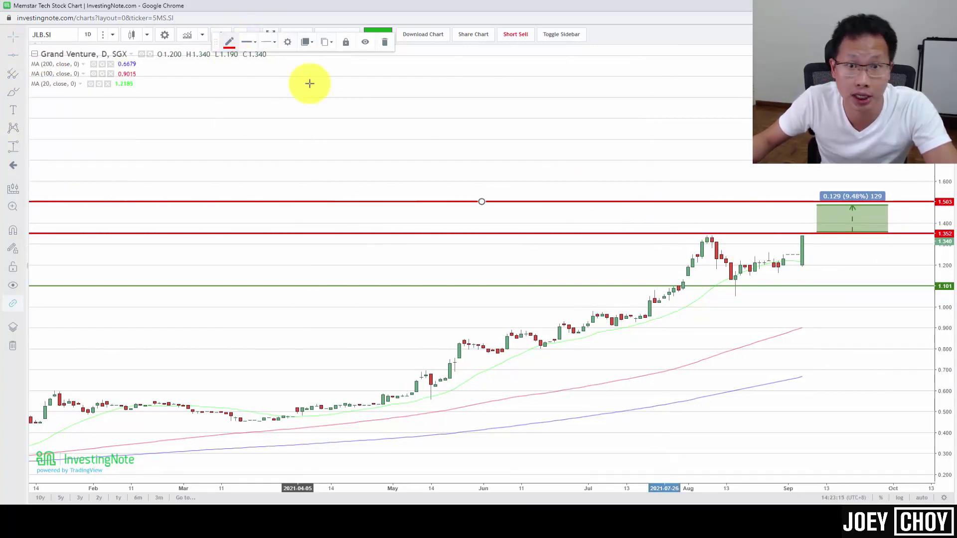
click(863, 383)
Resize the upside price range to end at about 1.485 on 29 September 2021.
scroll(878, 385, up, 2)
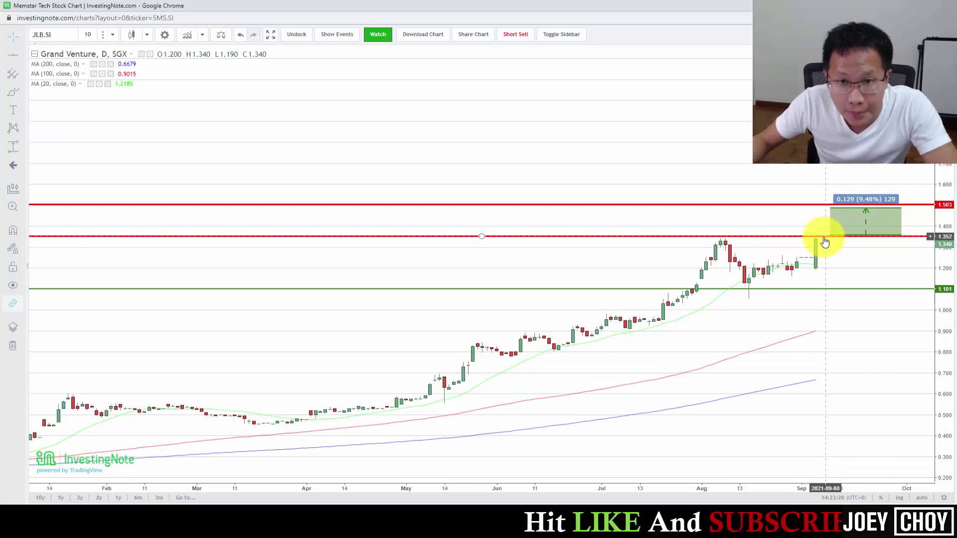
click(906, 212)
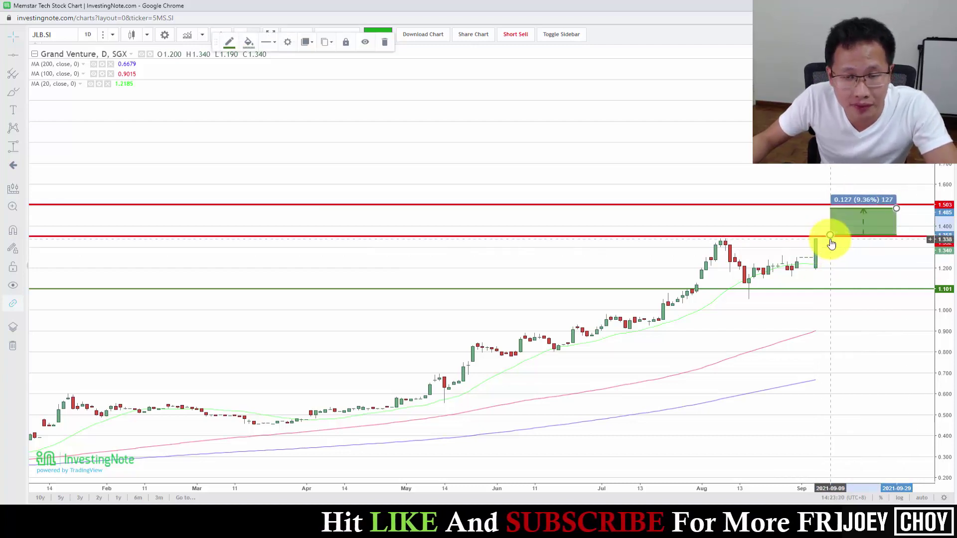
scroll(843, 238, down, 1)
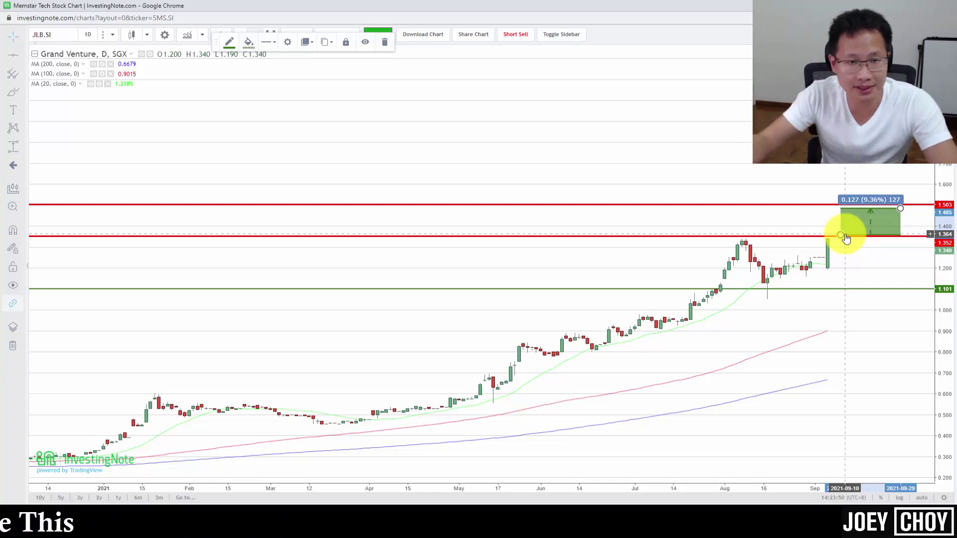
click(886, 272)
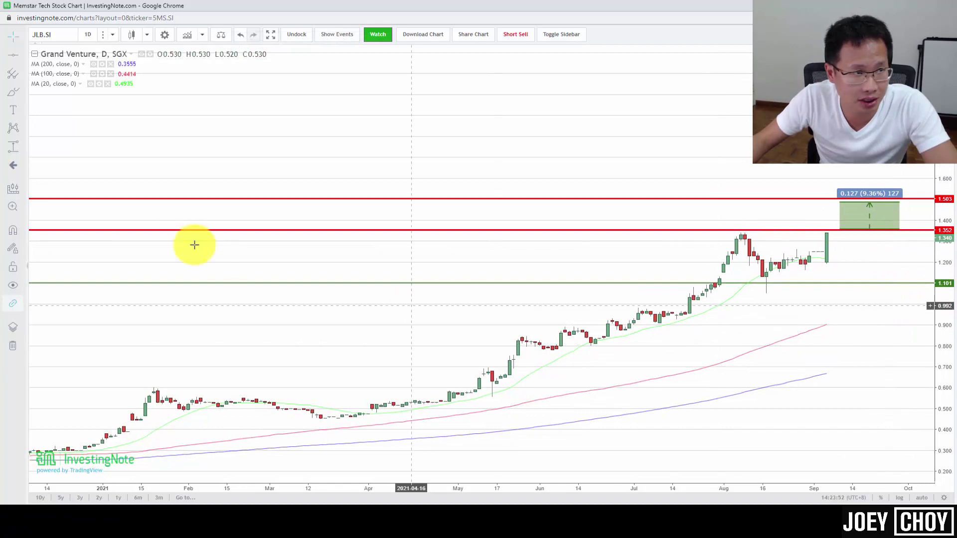
Draw a rising trend line under the price lows, from about 0.438 on 21 April to about 1.236 on 17 September 2021.
click(23, 56)
click(74, 56)
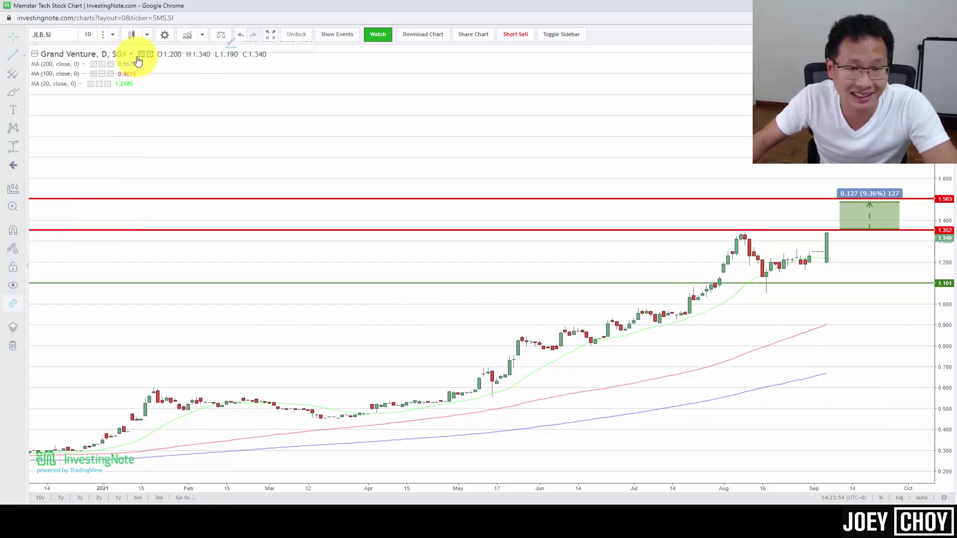
click(453, 415)
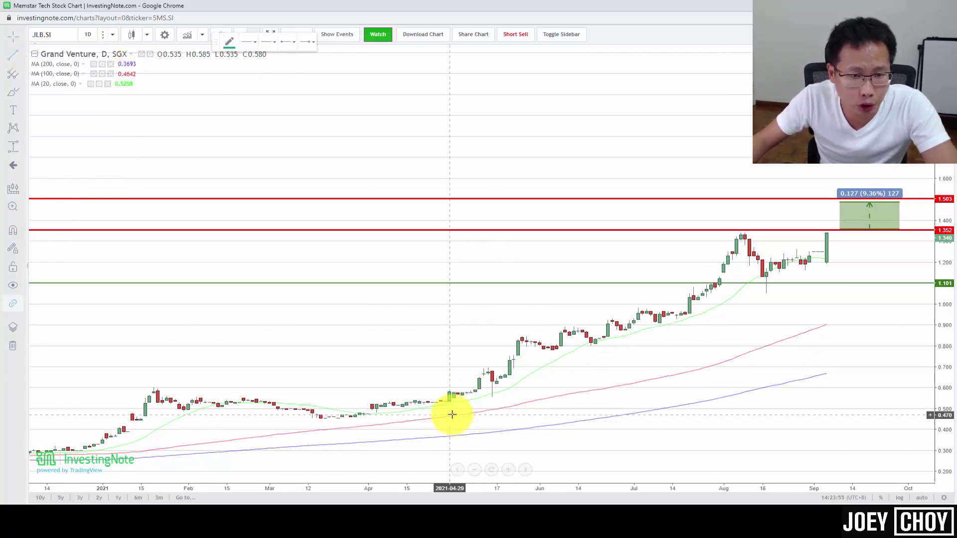
click(865, 254)
drag(453, 415, 424, 422)
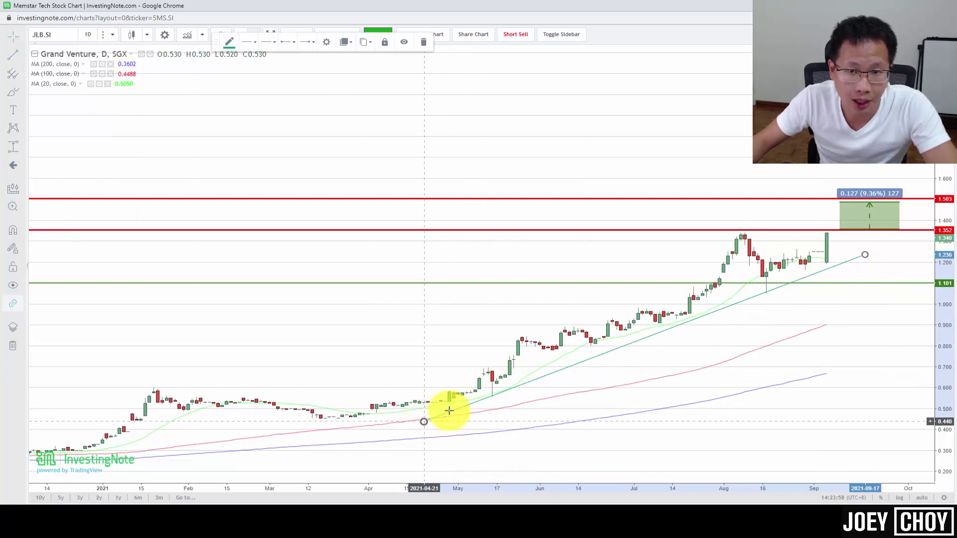
Colour the rising trend line dark green and make it thicker.
click(225, 48)
click(256, 132)
click(249, 42)
click(290, 61)
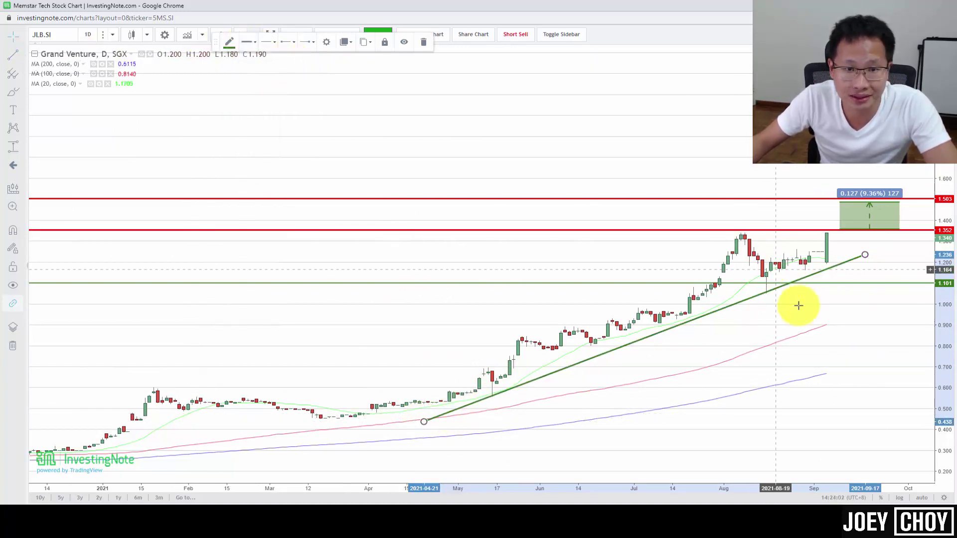
Raise the green horizontal support line to about 1.197, at the base of the September candle, and make it thicker.
scroll(794, 306, up, 1)
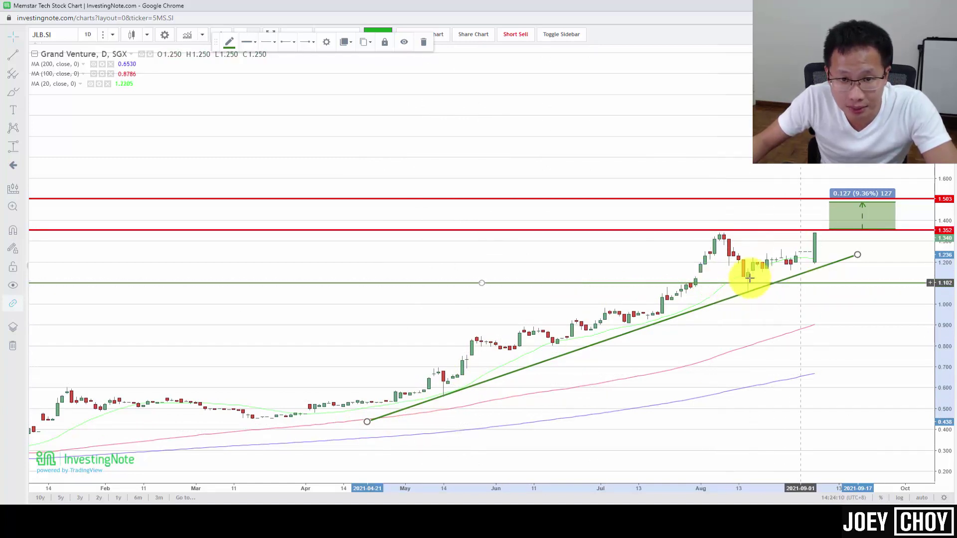
scroll(752, 284, up, 2)
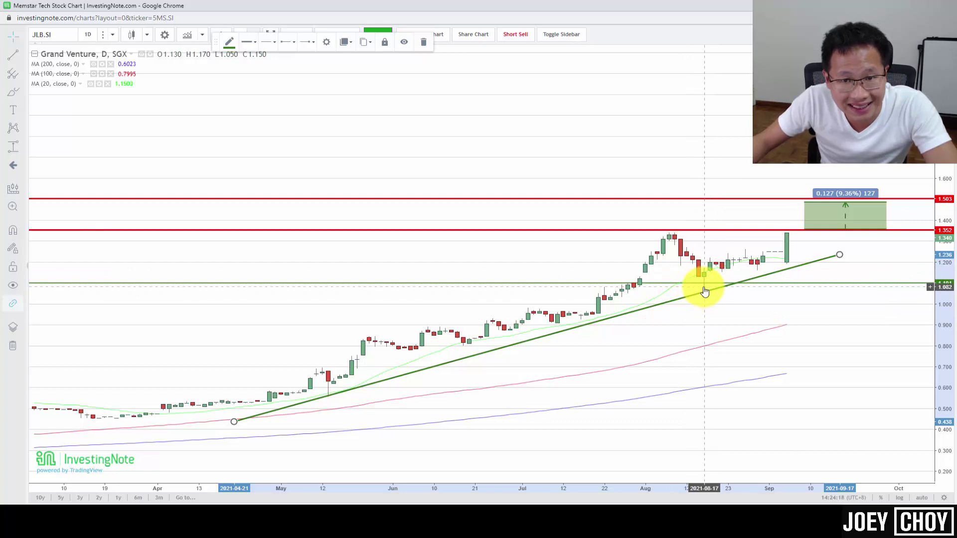
drag(683, 284, 693, 264)
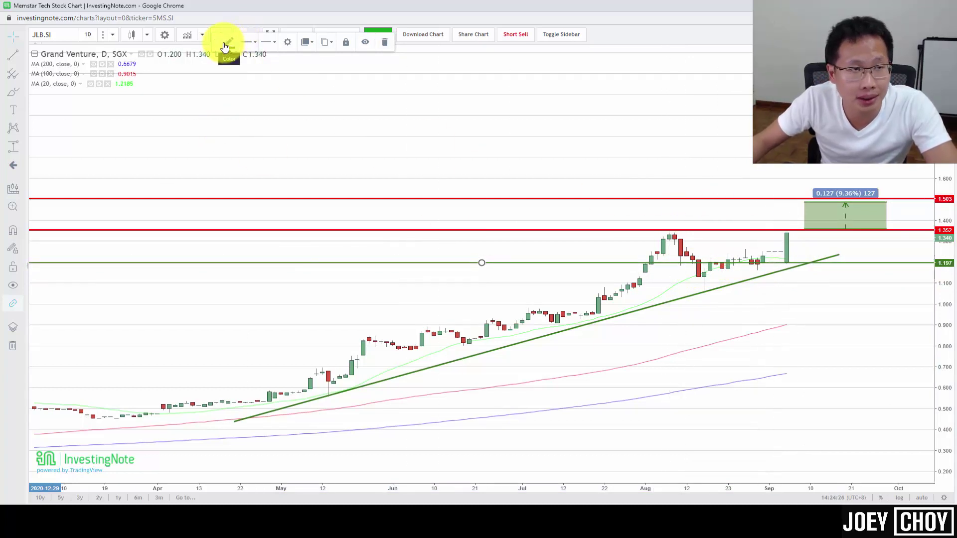
click(247, 43)
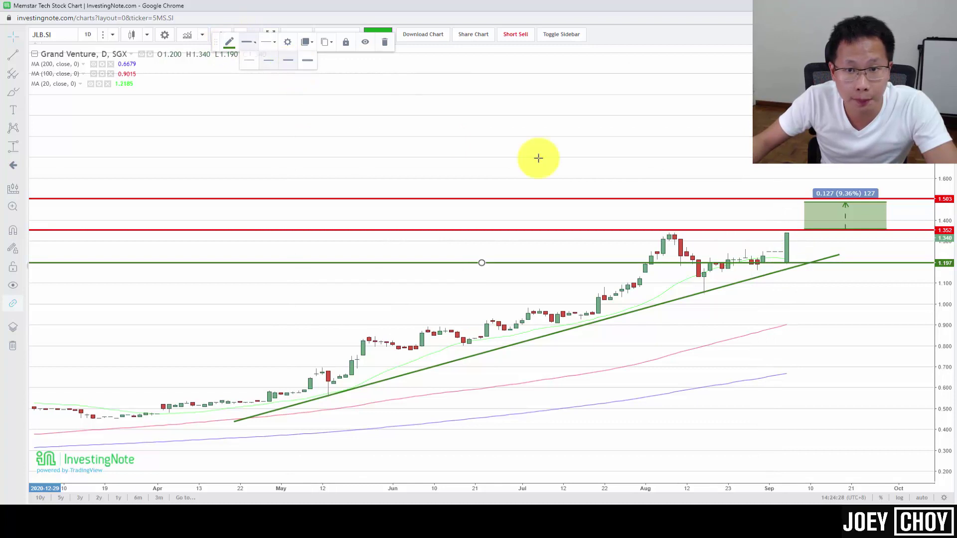
Delete the rising green trend line under the price lows.
click(786, 270)
key(Delete)
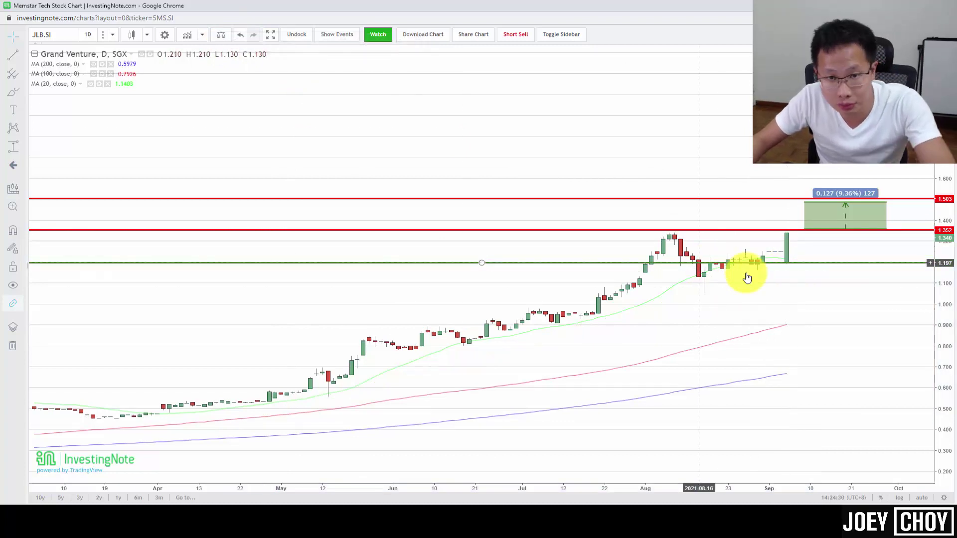
Examine the September candle between the green support line and the red resistance line, along with the August pullback.
mouse_move(804, 264)
mouse_down()
mouse_move(801, 274)
mouse_move(817, 265)
mouse_move(805, 263)
mouse_up()
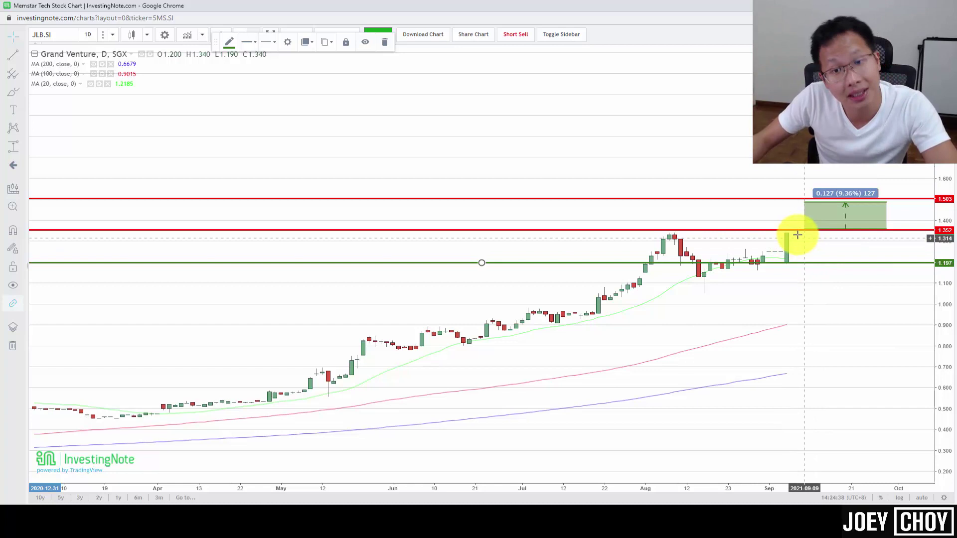
scroll(797, 240, down, 1)
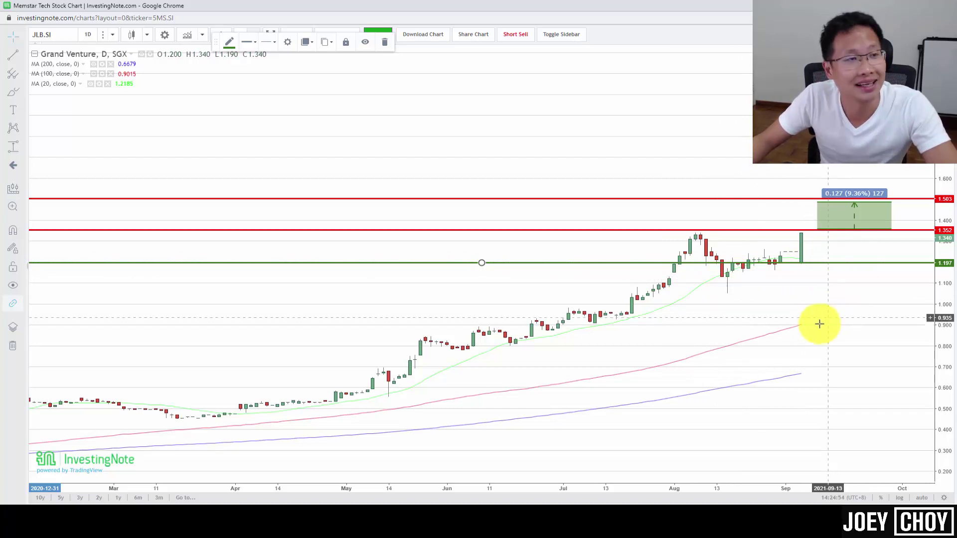
drag(874, 393, 879, 408)
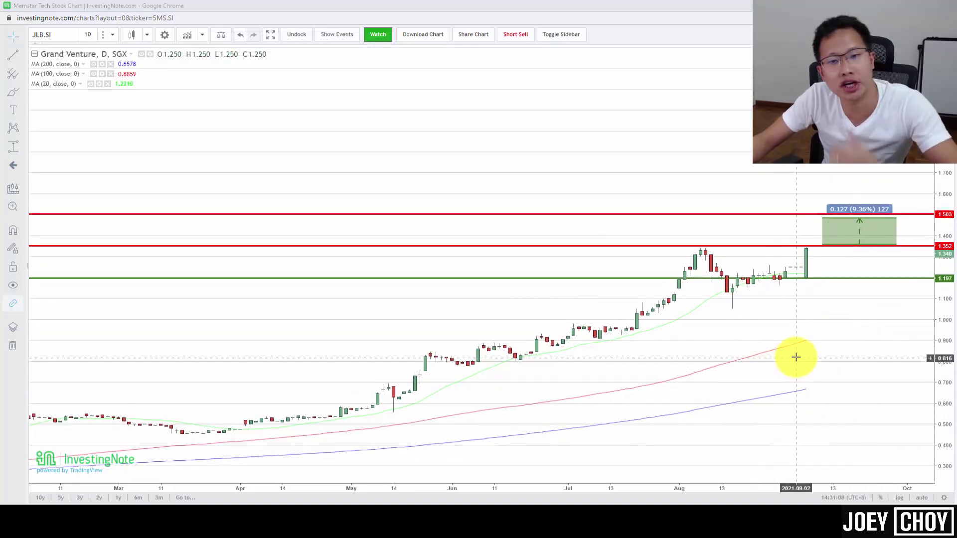
double_click(947, 359)
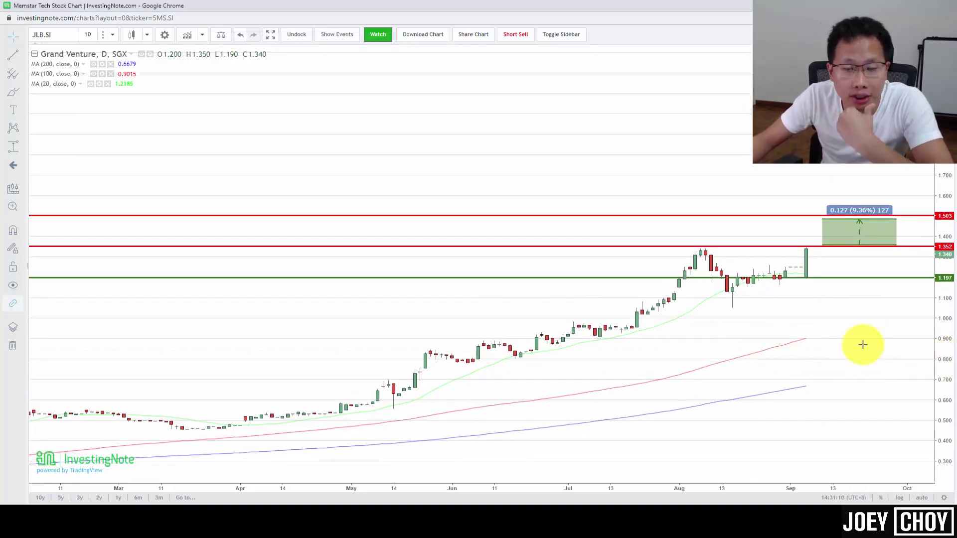
click(743, 284)
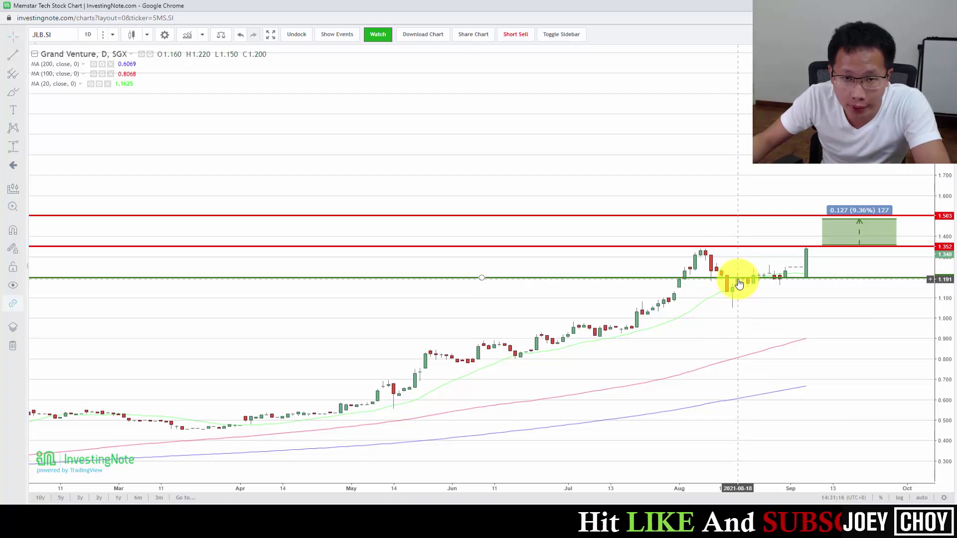
click(862, 250)
click(864, 252)
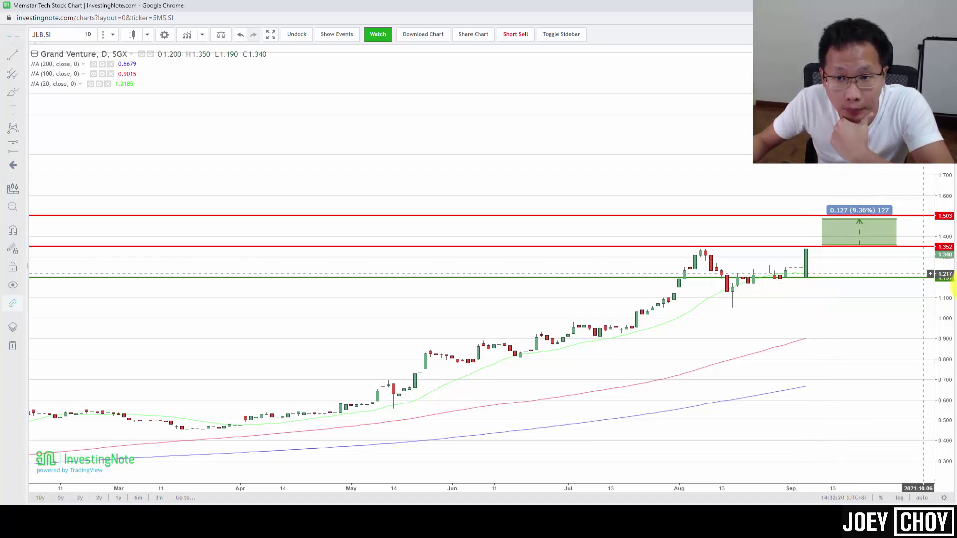
drag(941, 321, 876, 274)
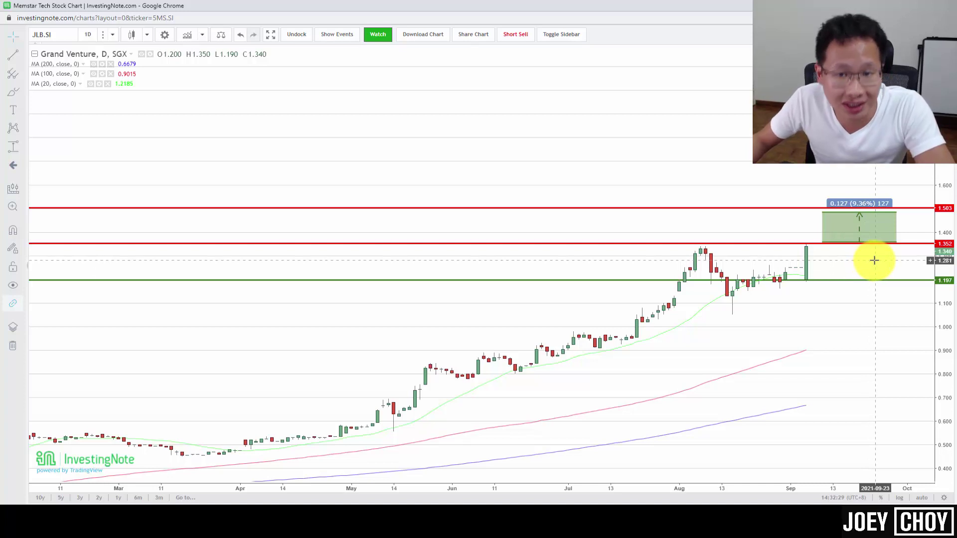
Try a green horizontal line at about 1.28, just below the red resistance line, and delete it.
click(24, 57)
click(67, 96)
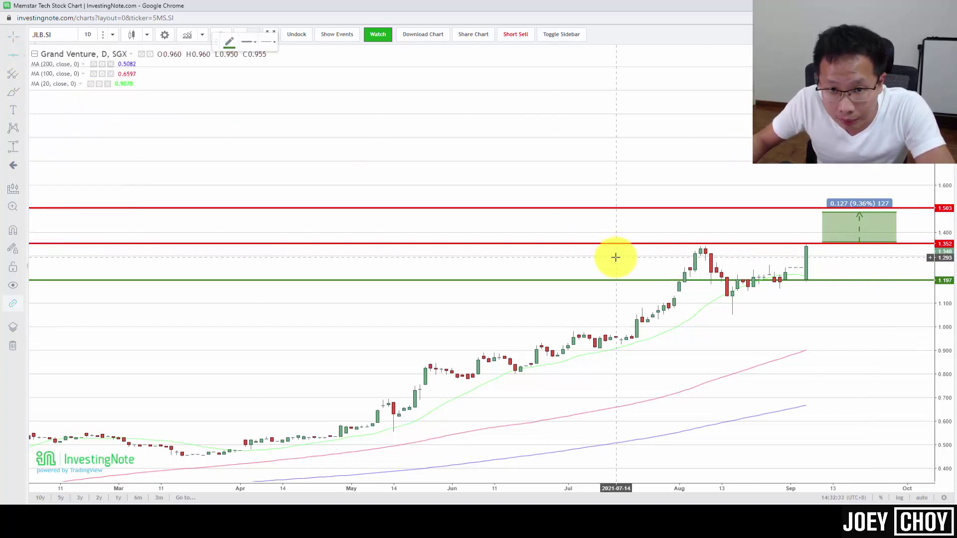
click(614, 259)
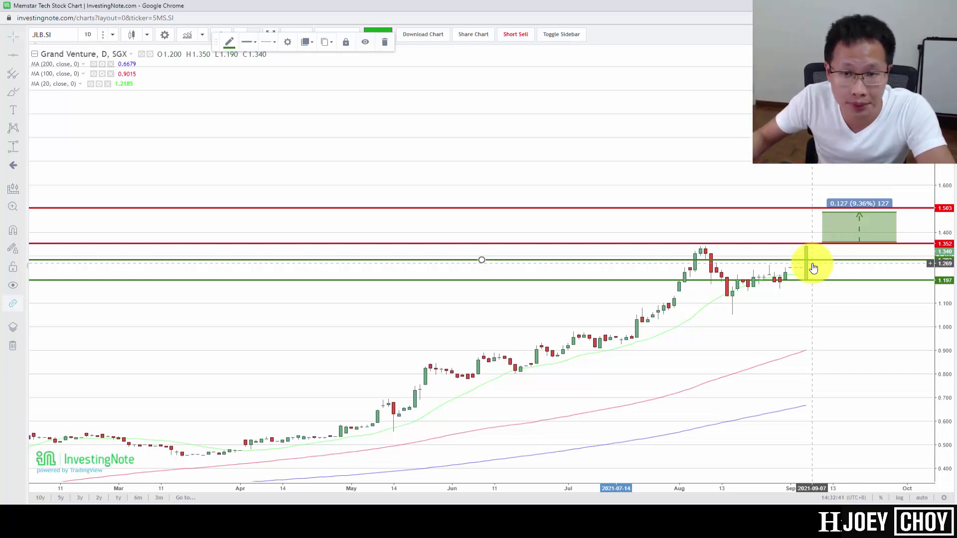
key(Delete)
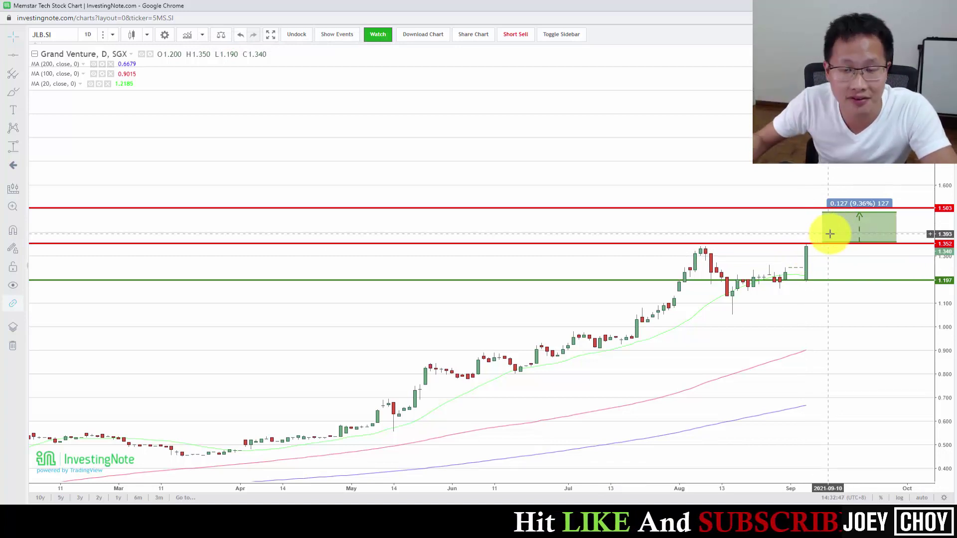
Resize the upside price range between the red lines to reach about 1.489 on 5 October 2021.
click(906, 212)
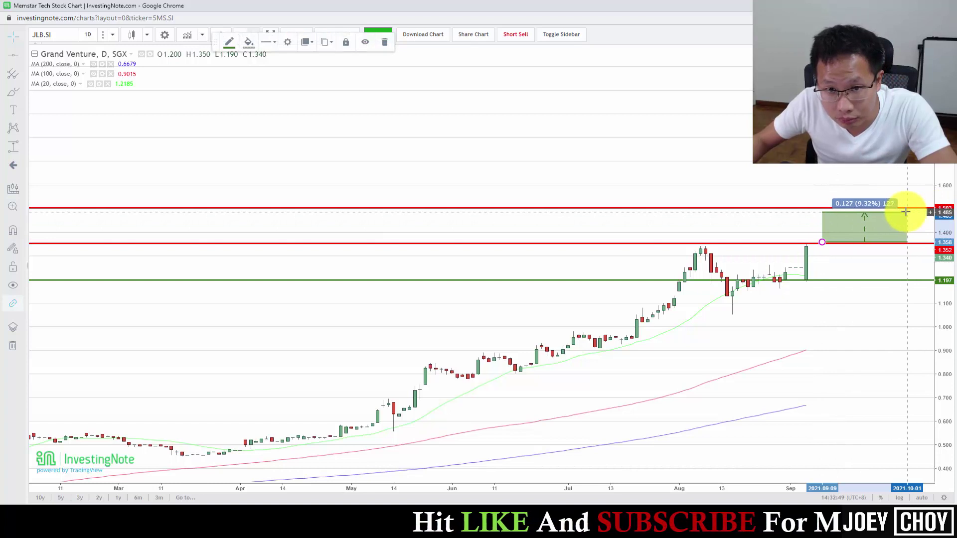
scroll(846, 226, down, 1)
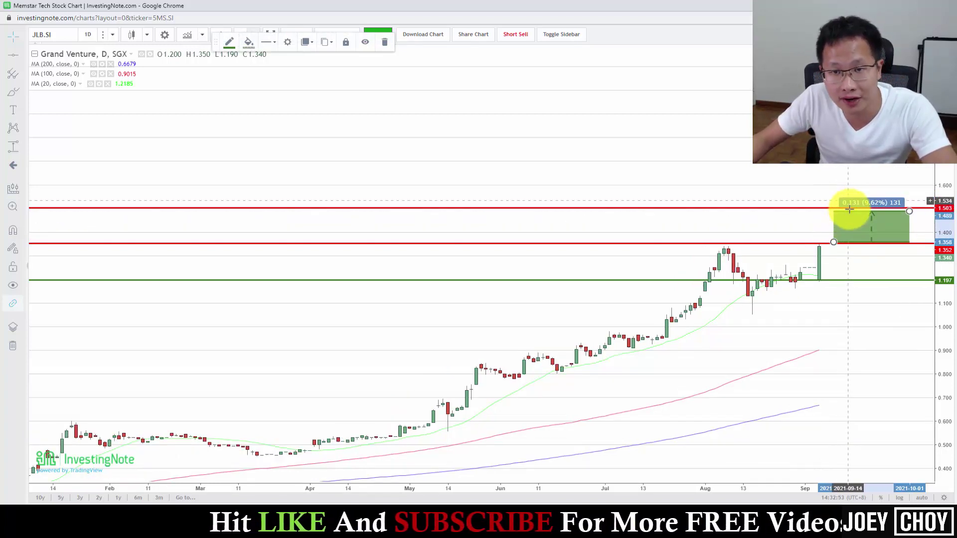
drag(910, 212, 919, 211)
Add a green horizontal line and move it to about 1.328, just below the lower red resistance line.
click(14, 57)
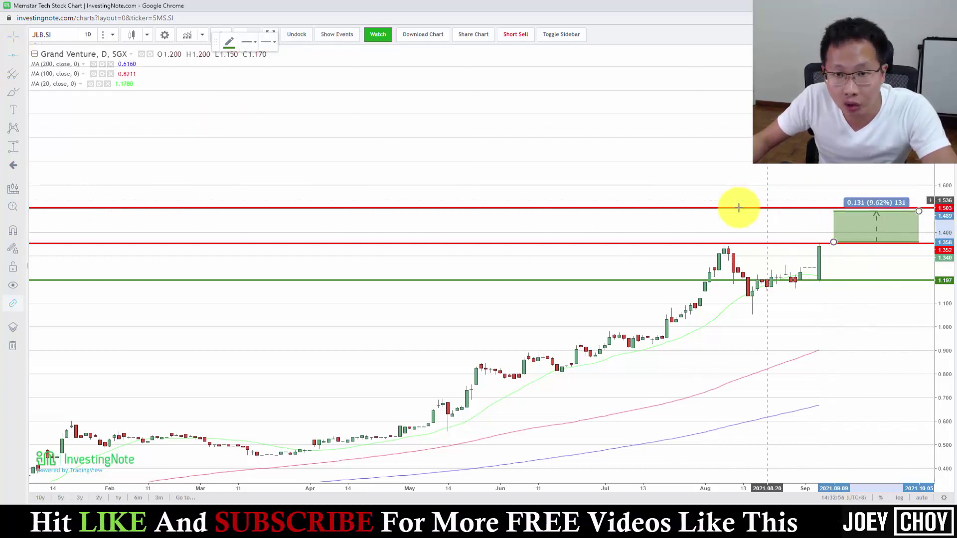
click(746, 262)
drag(483, 263, 497, 250)
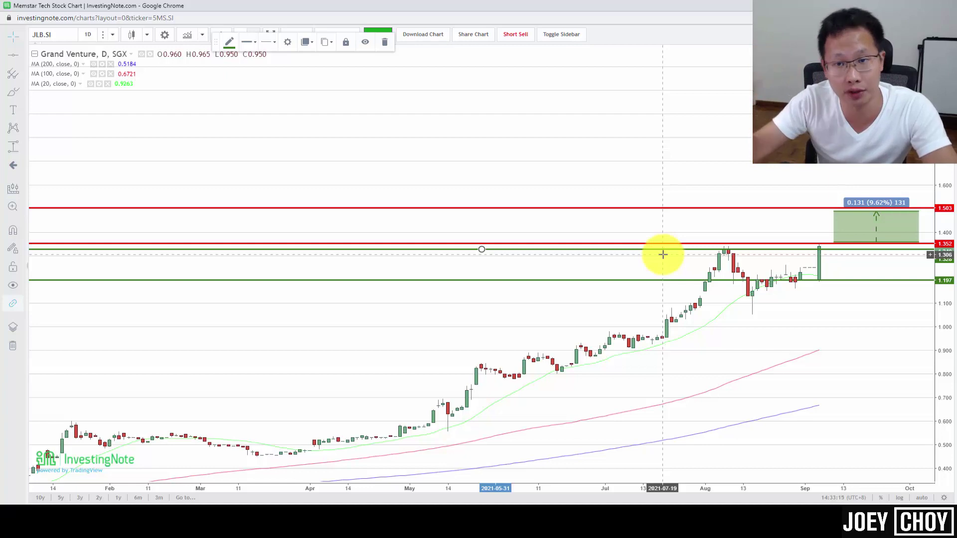
click(848, 219)
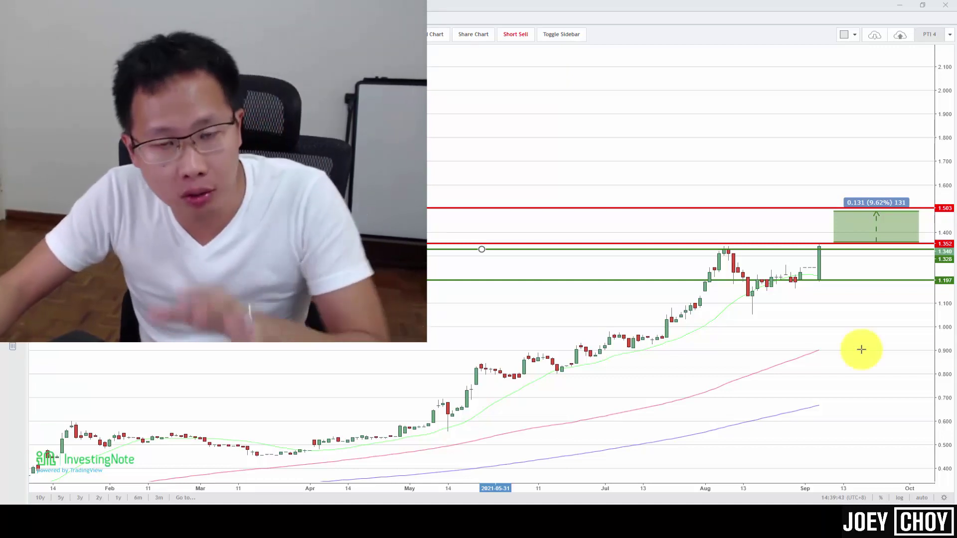
drag(940, 337, 909, 330)
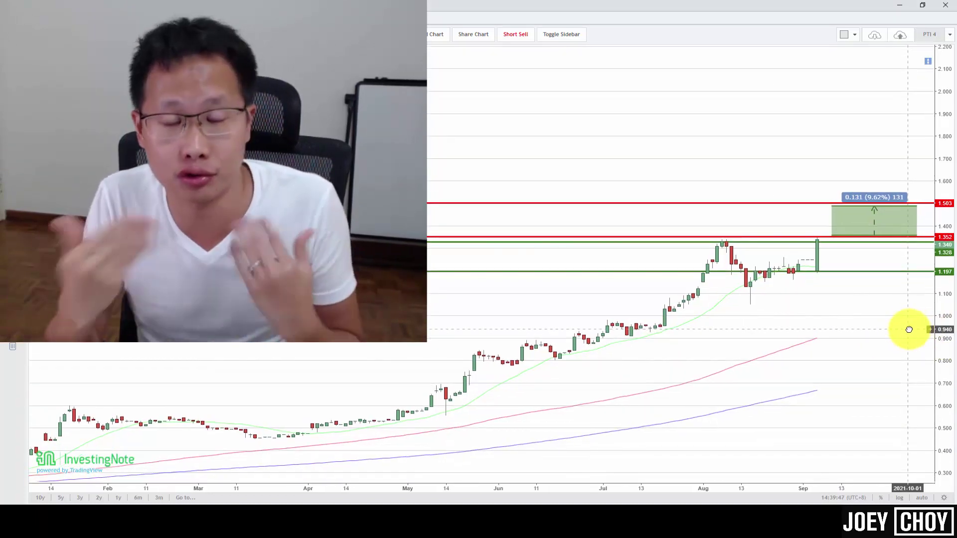